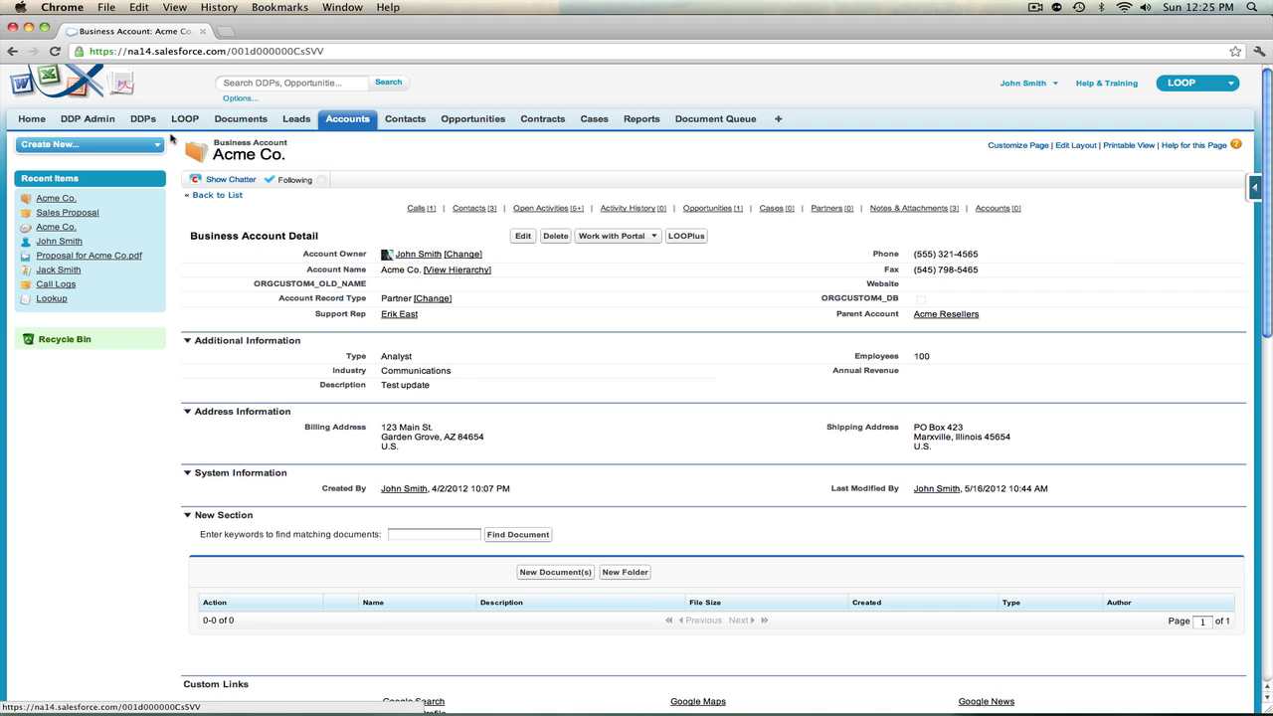
Open the Sales Proposal DDP and start a new Insert-Update record for it
{"action": "left_click", "coordinate": [144, 121]}
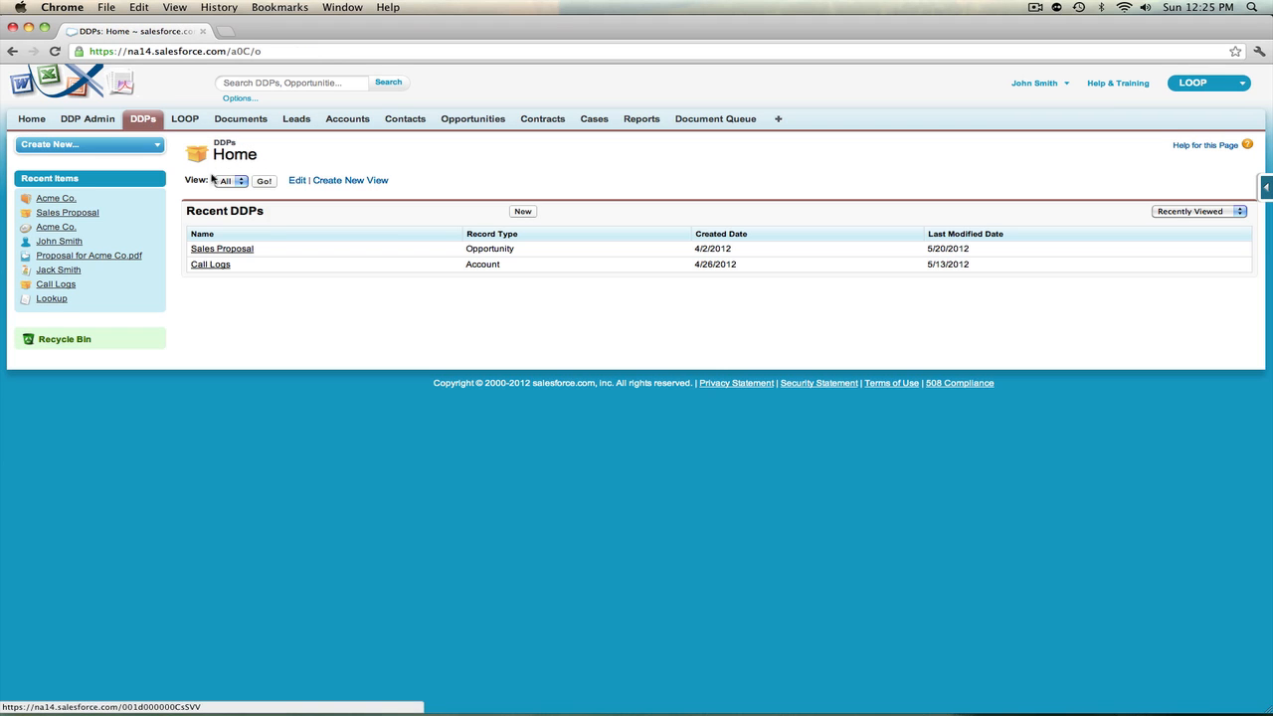
{"action": "left_click", "coordinate": [248, 250]}
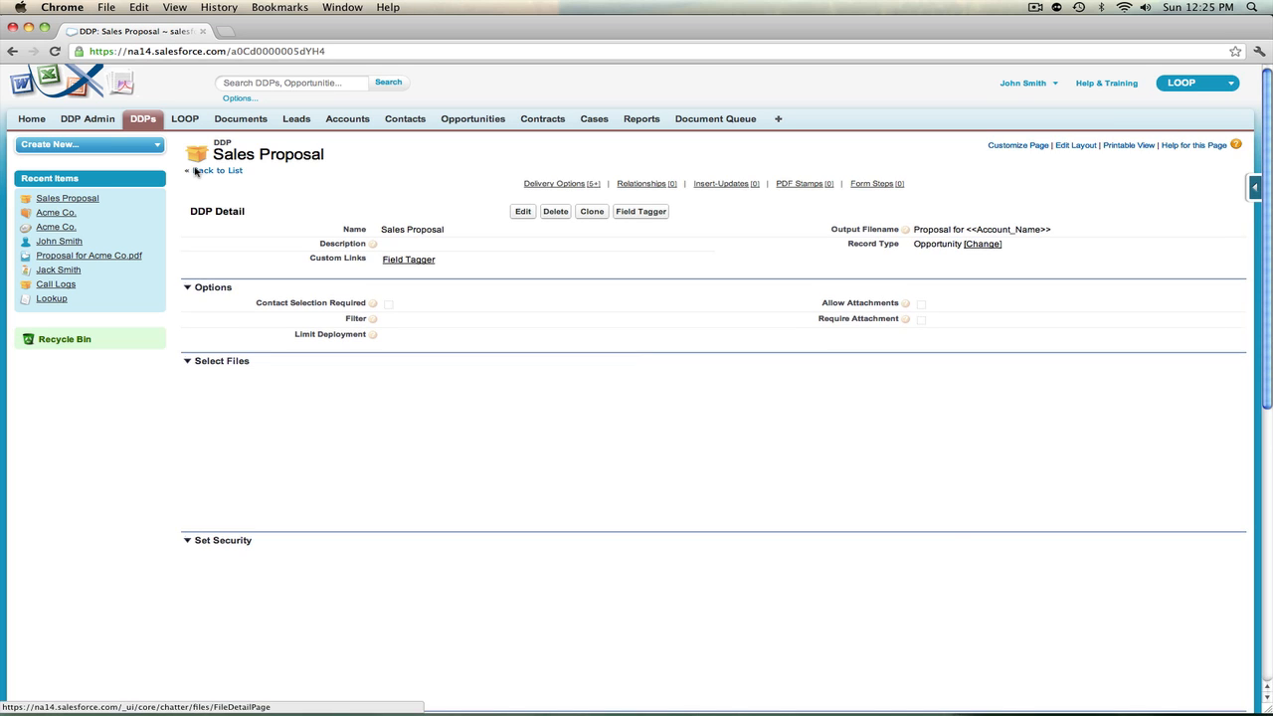
{"action": "scroll", "coordinate": [426, 346], "scroll_direction": "down", "scroll_amount": 3}
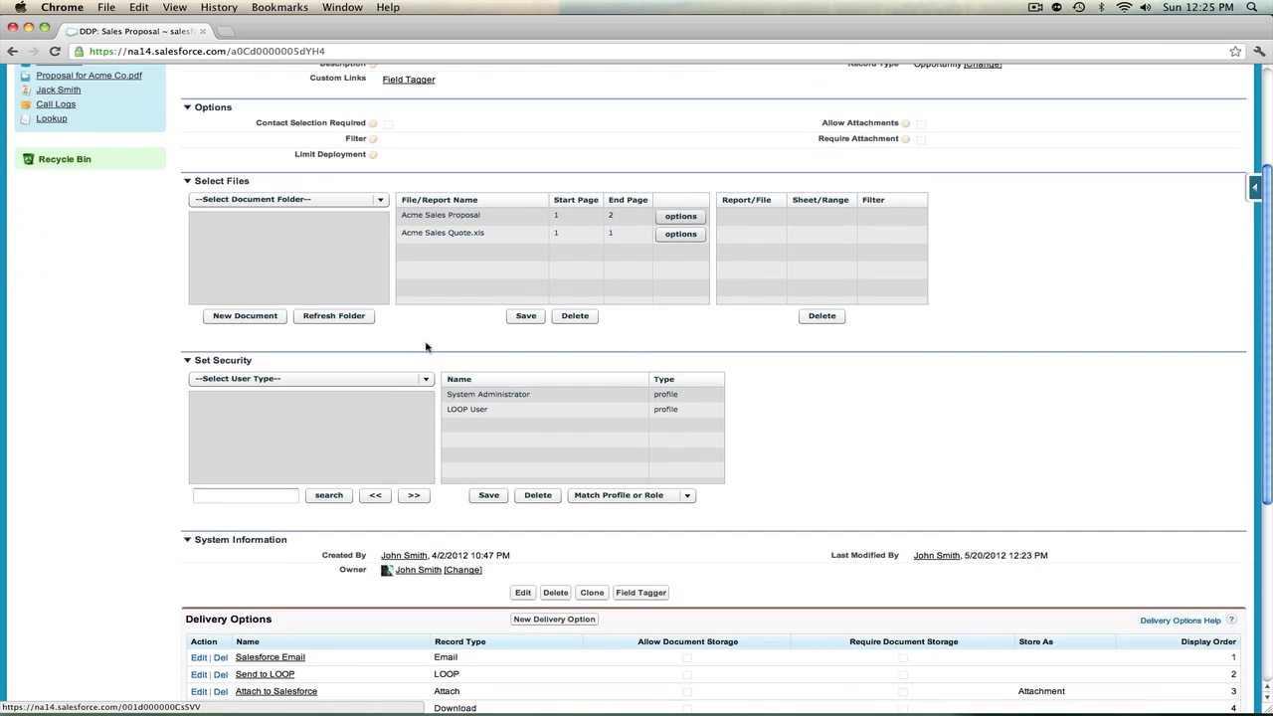
{"action": "scroll", "coordinate": [428, 348], "scroll_direction": "down", "scroll_amount": 6}
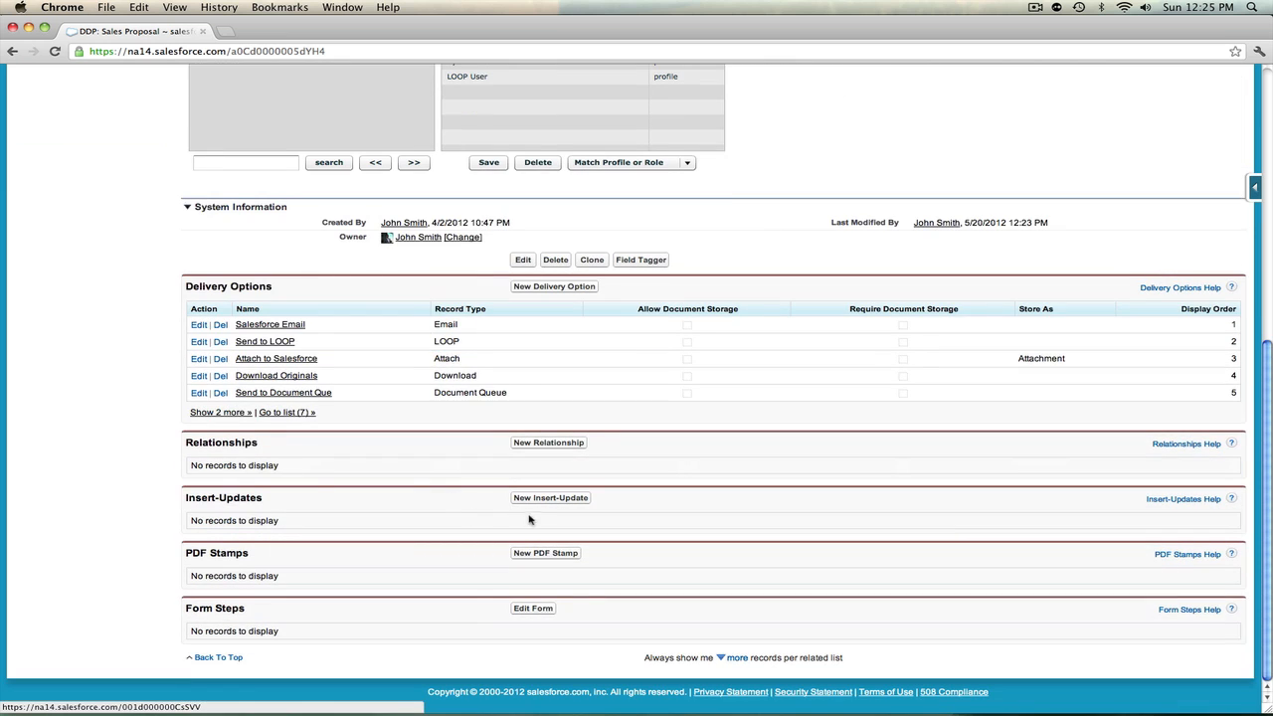
{"action": "left_click", "coordinate": [532, 499]}
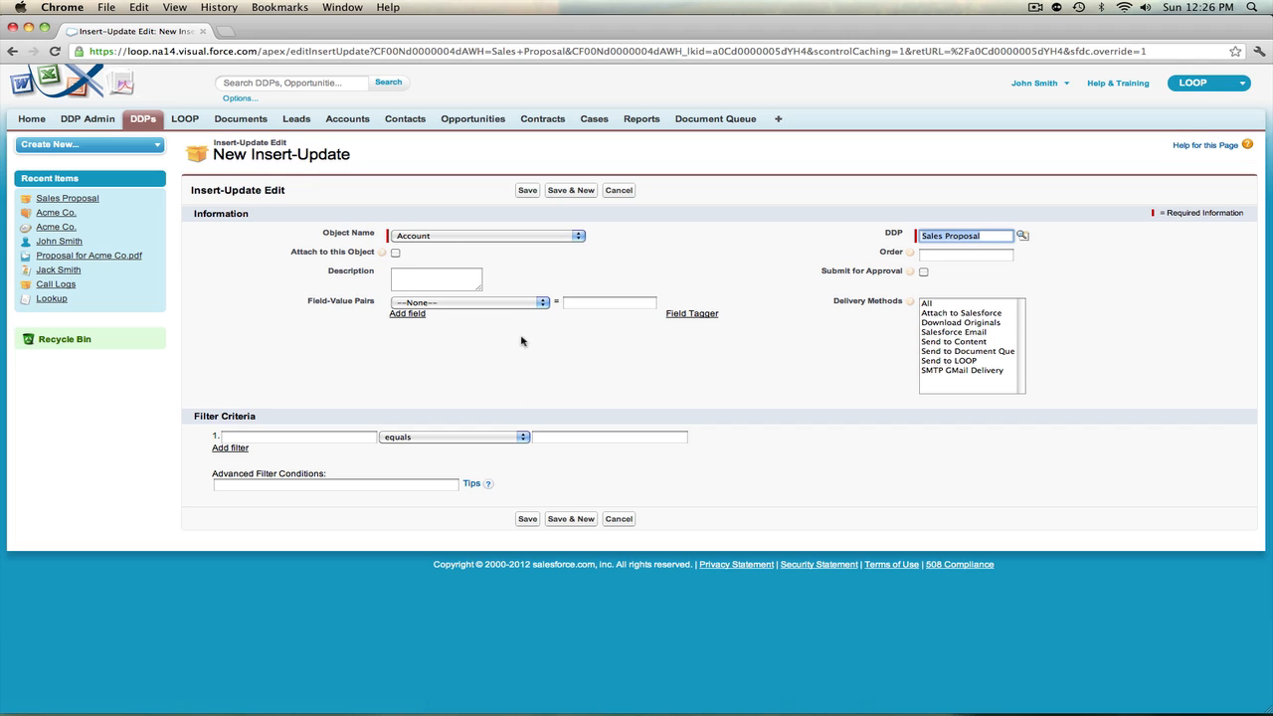
Set the new Insert-Update's object name to Task
{"action": "left_click", "coordinate": [501, 239]}
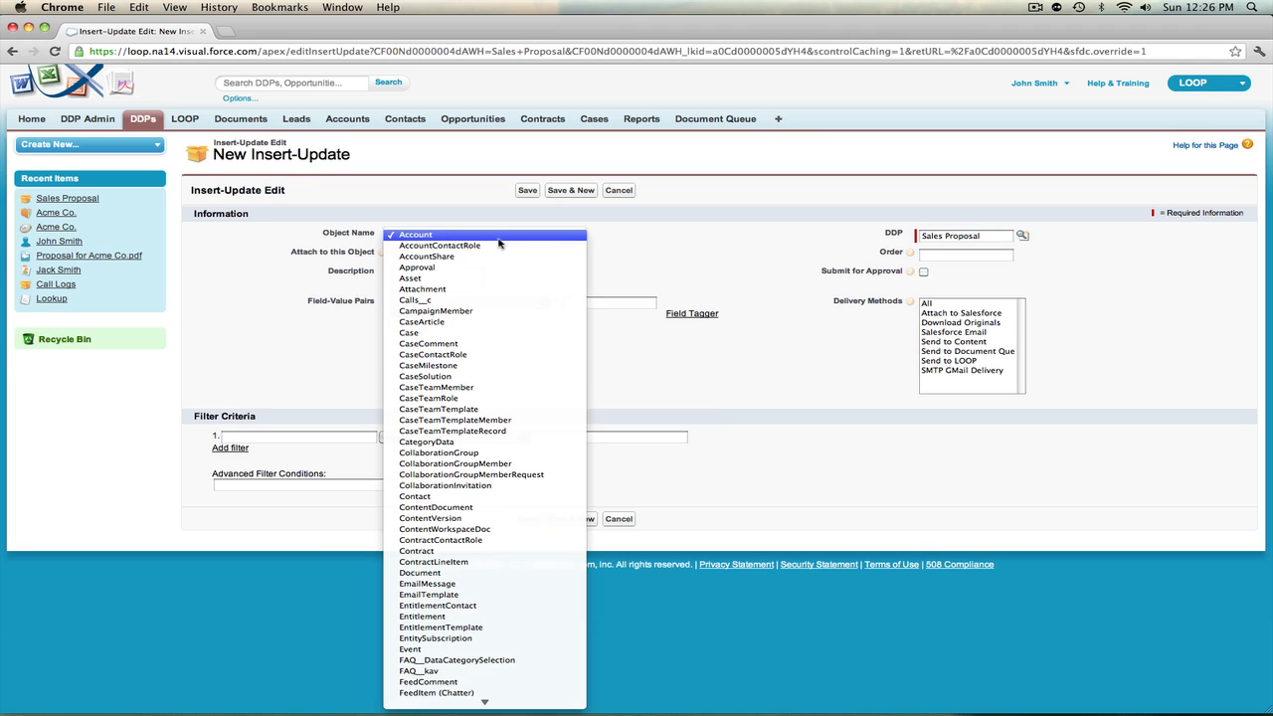
{"action": "key", "text": "t"}
{"action": "key", "text": "Return"}
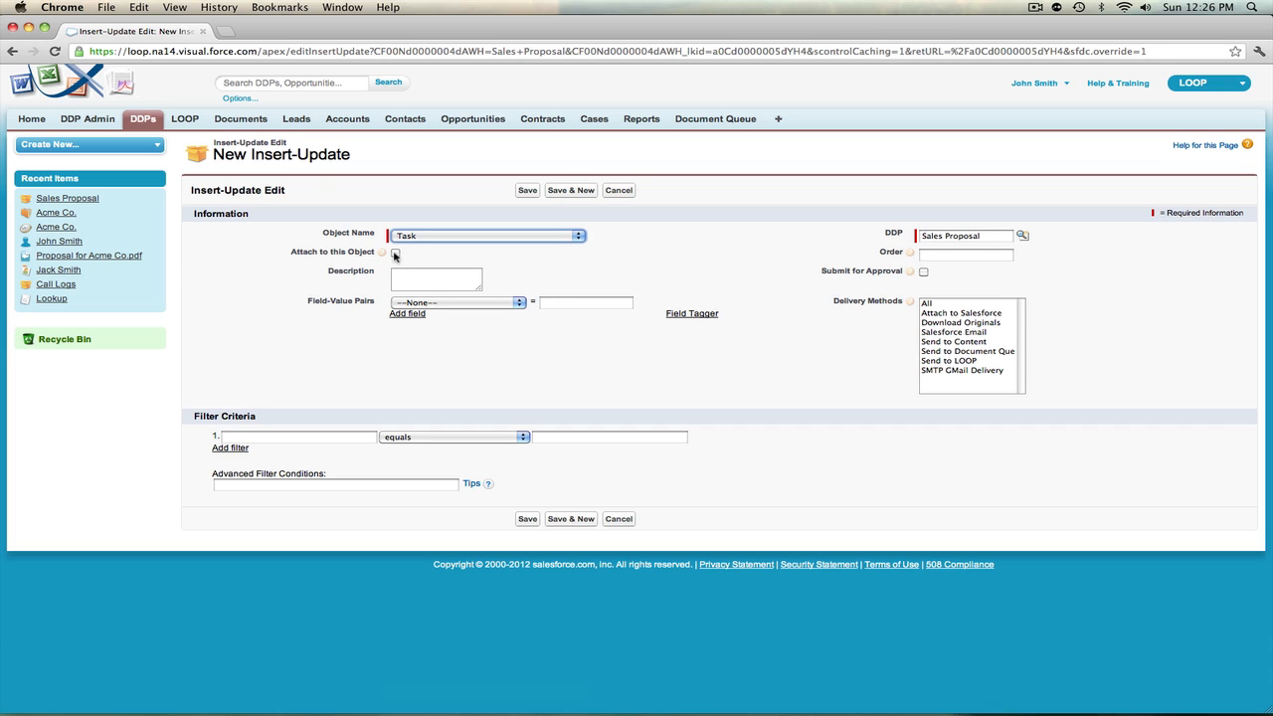
Choose WhoId as the field of the first field-value pair
{"action": "left_click", "coordinate": [429, 283]}
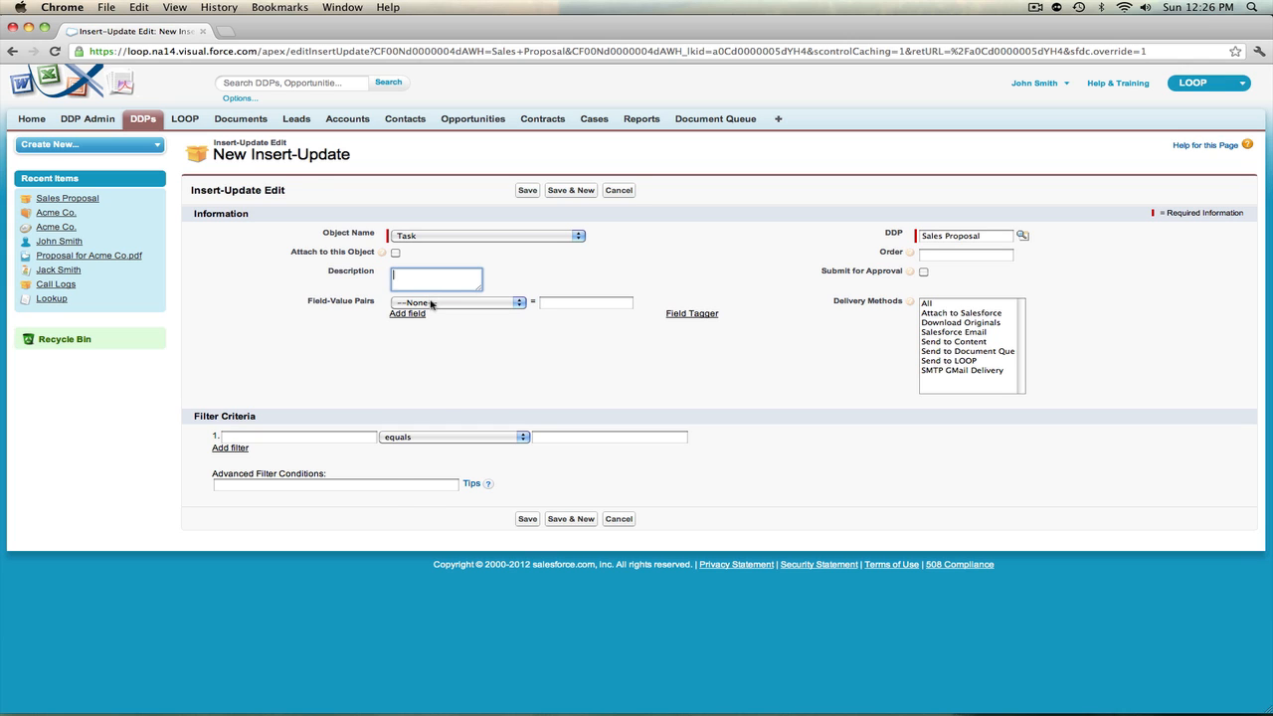
{"action": "left_click", "coordinate": [431, 302]}
{"action": "key", "text": "w"}
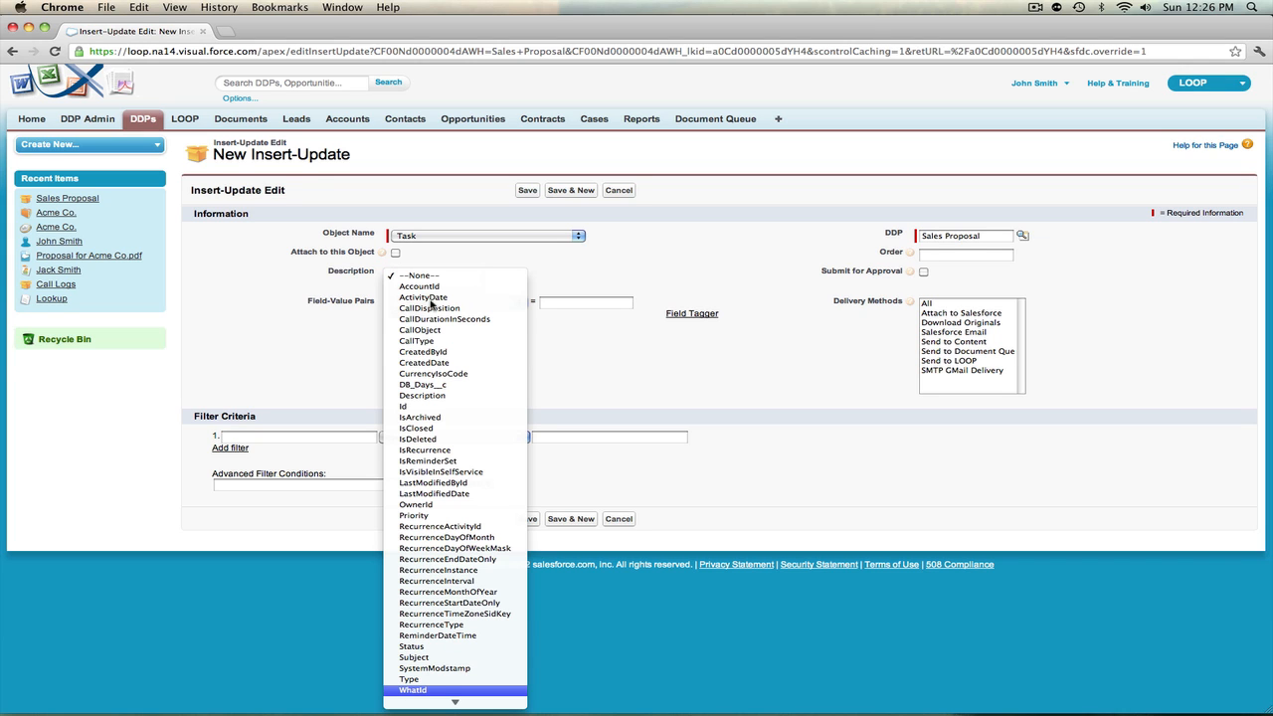
{"action": "key", "text": "Down"}
{"action": "key", "text": "Return"}
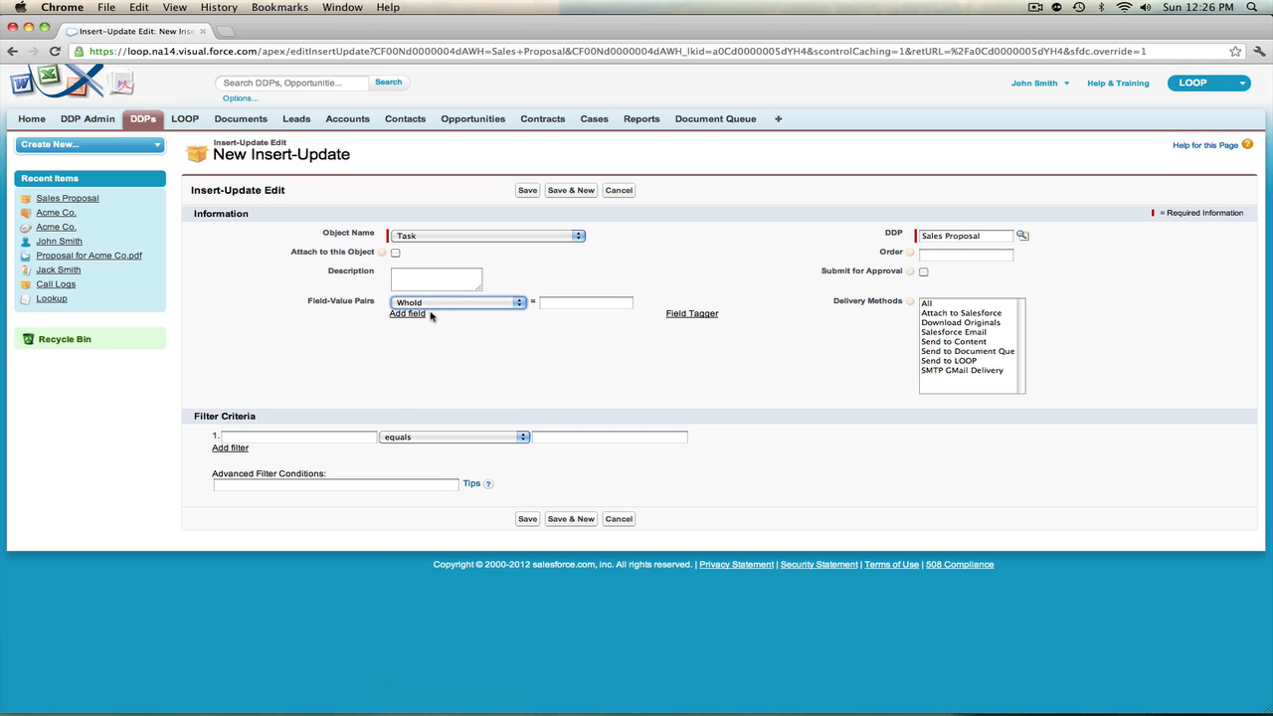
Add three more field-value pairs and set the field of the second one to WhatId
{"action": "left_click", "coordinate": [420, 316]}
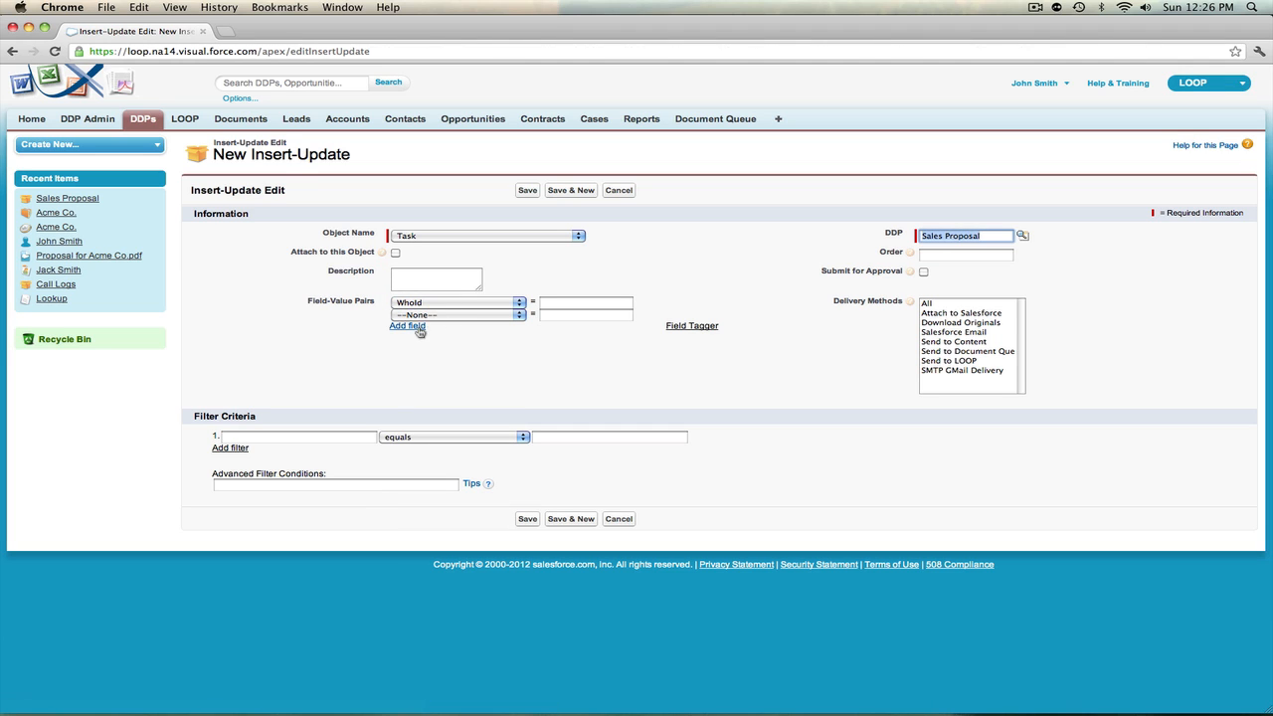
{"action": "left_click", "coordinate": [416, 328]}
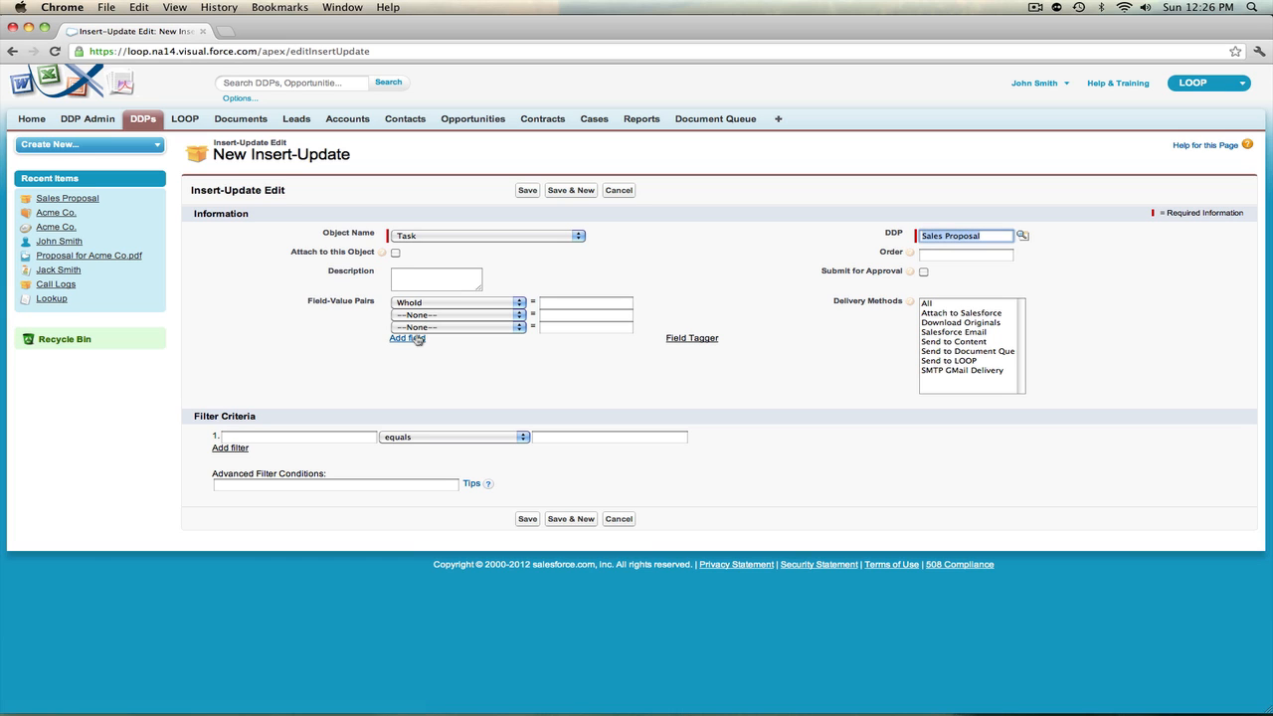
{"action": "left_click", "coordinate": [418, 338]}
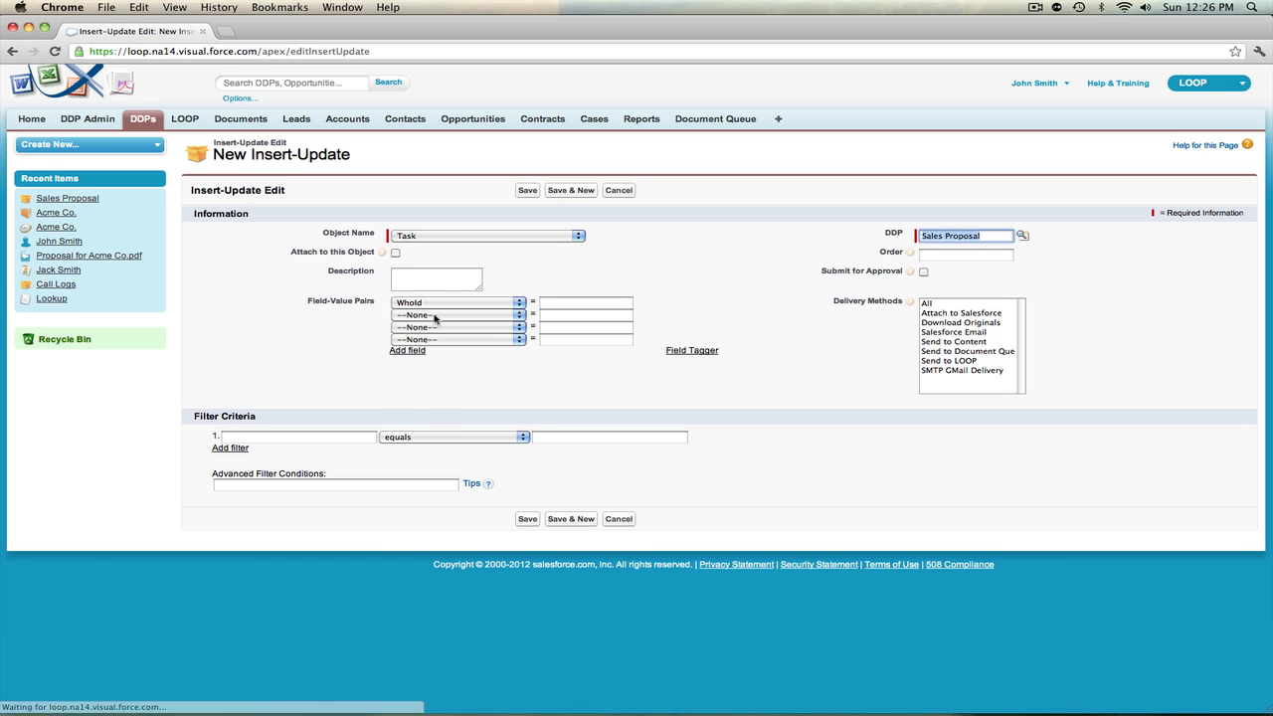
{"action": "left_click", "coordinate": [433, 316]}
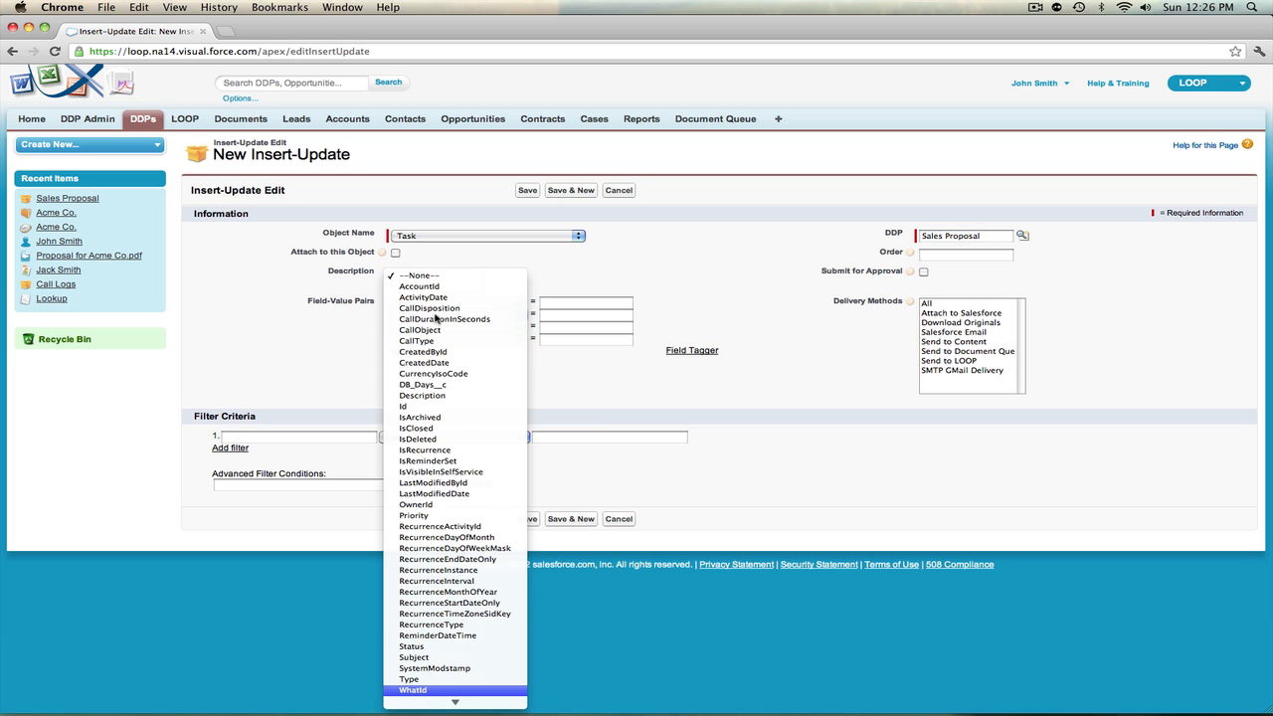
{"action": "key", "text": "Return"}
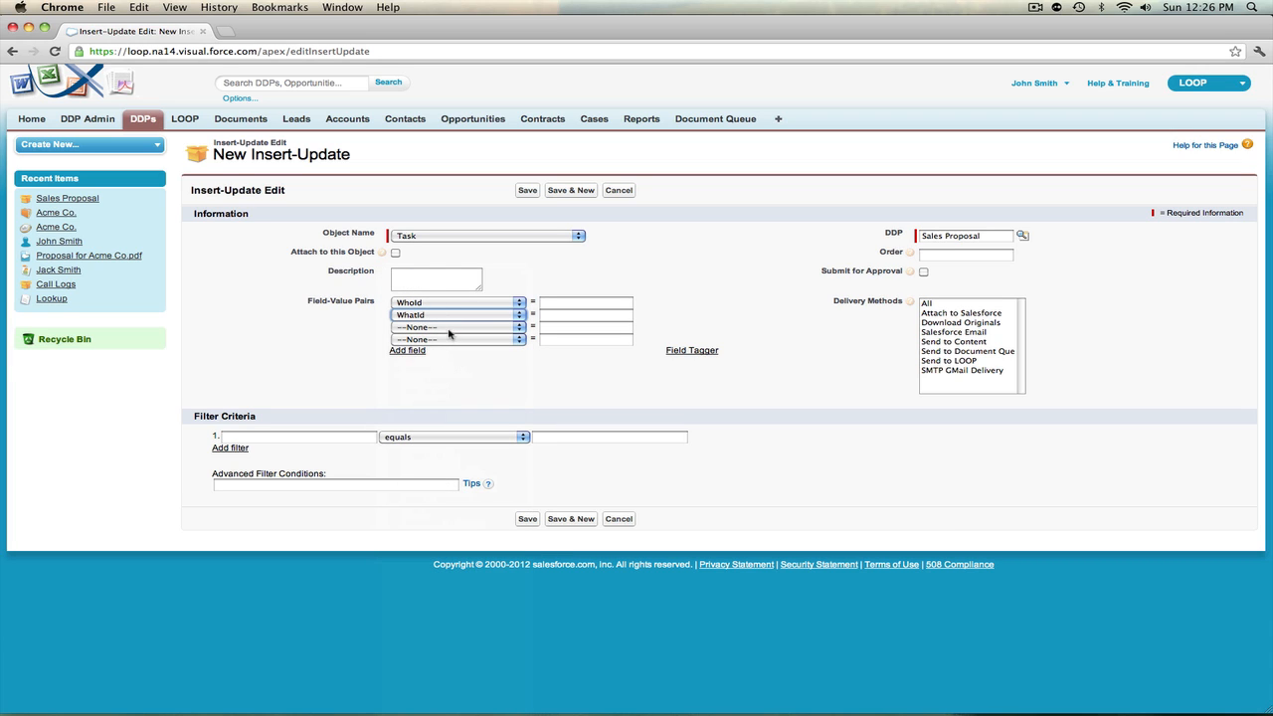
Choose Subject as the field of the third field-value pair
{"action": "left_click", "coordinate": [451, 331]}
{"action": "key", "text": "s"}
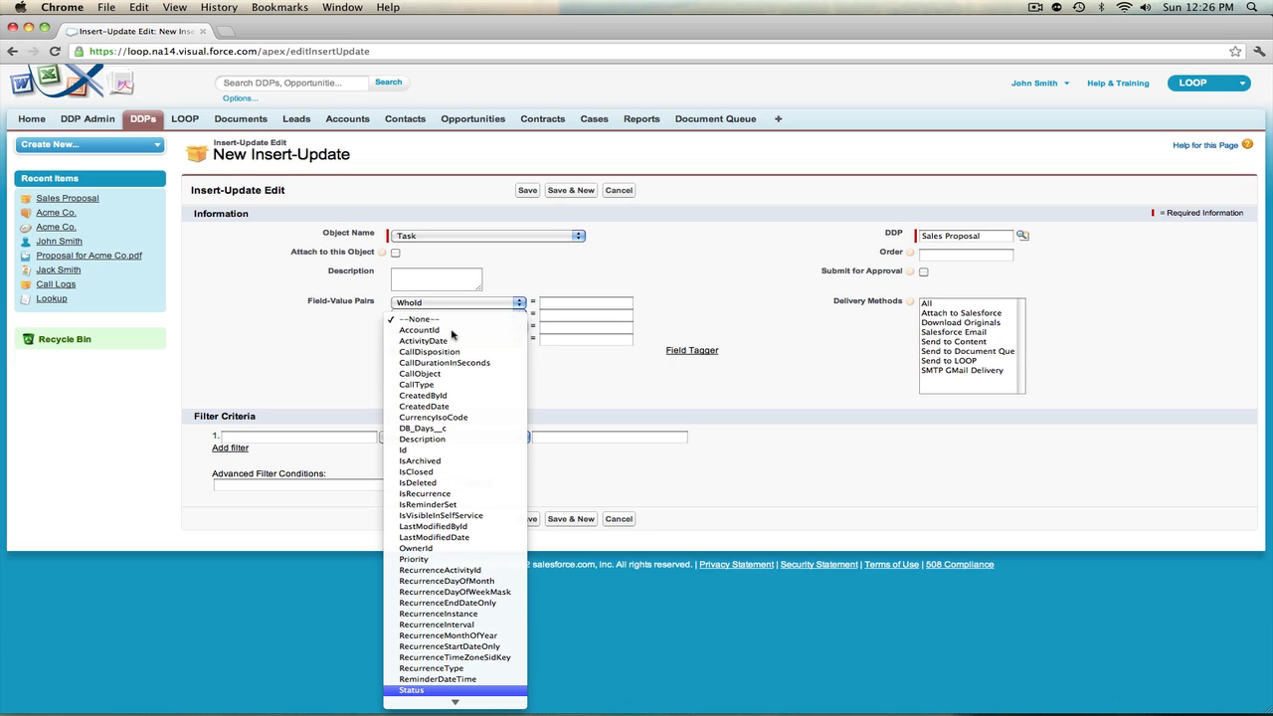
{"action": "key", "text": "u"}
{"action": "key", "text": "Return"}
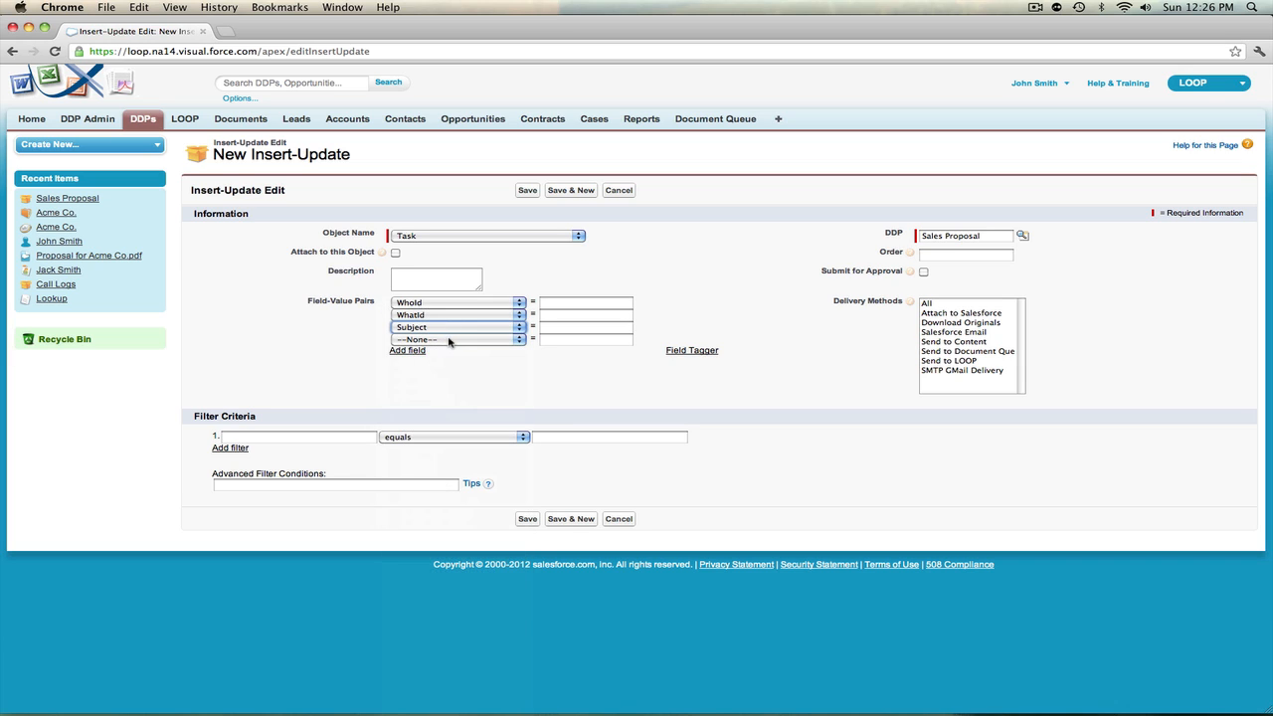
Choose ActivityDate as the field of the fourth field-value pair
{"action": "left_click", "coordinate": [448, 341]}
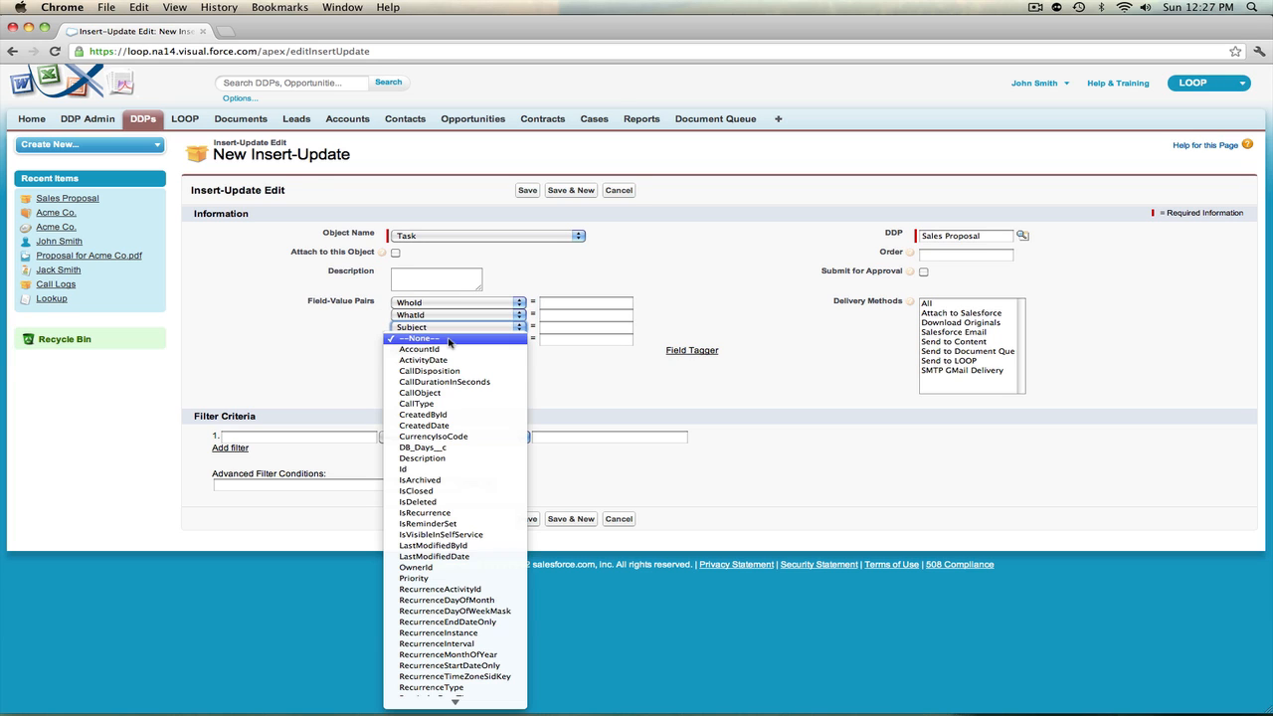
{"action": "key", "text": "s"}
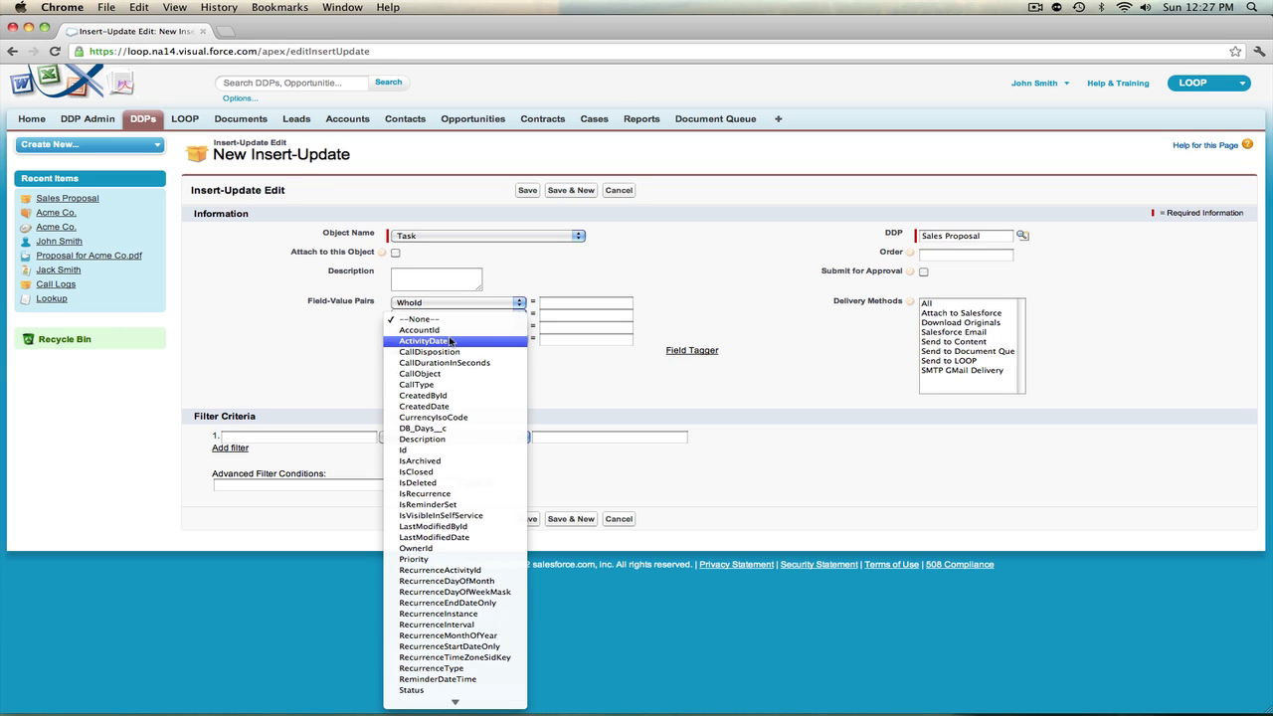
{"action": "left_click", "coordinate": [451, 341]}
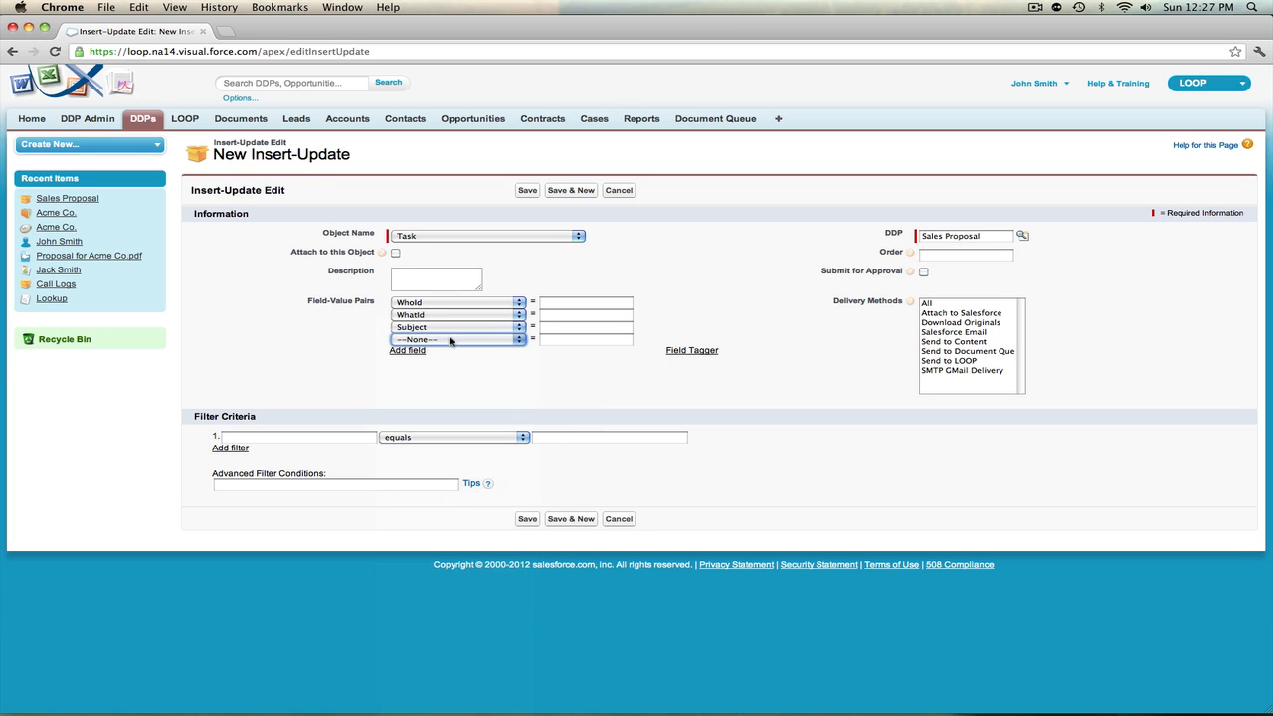
Add a fifth field-value pair and set its field to ActivityDate
{"action": "left_click", "coordinate": [420, 357]}
{"action": "left_click", "coordinate": [428, 352]}
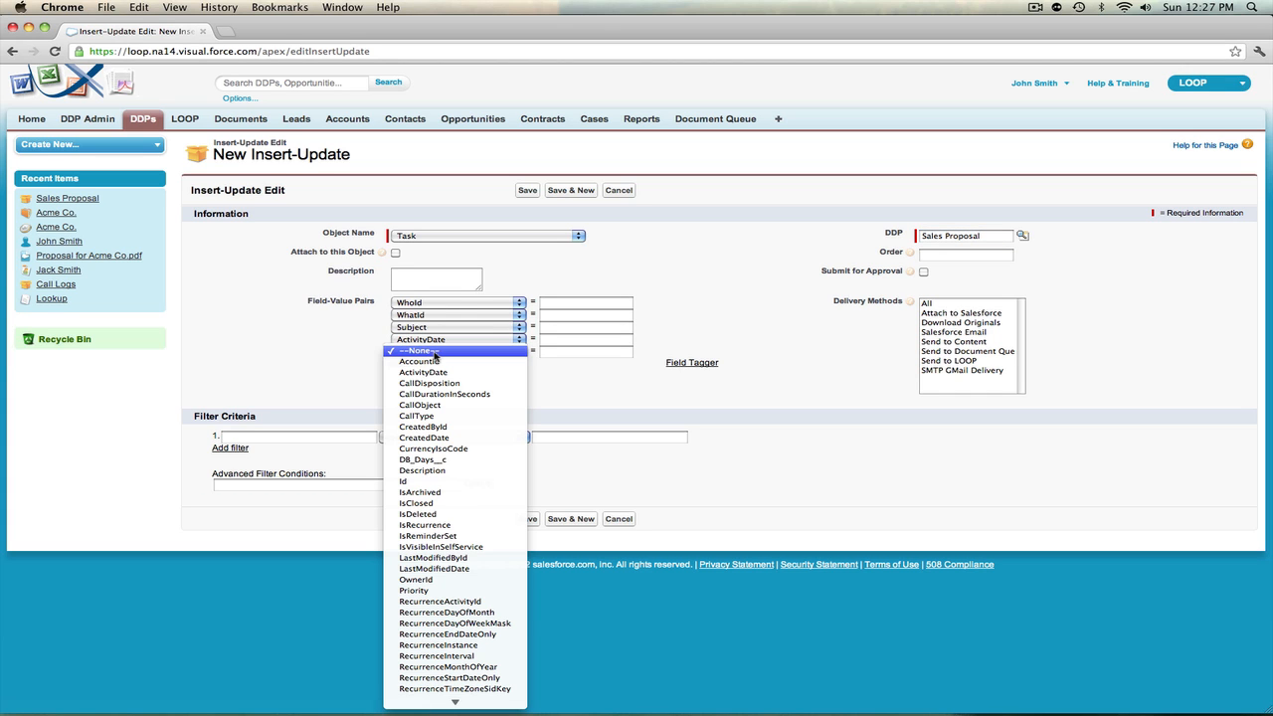
{"action": "left_click", "coordinate": [444, 372]}
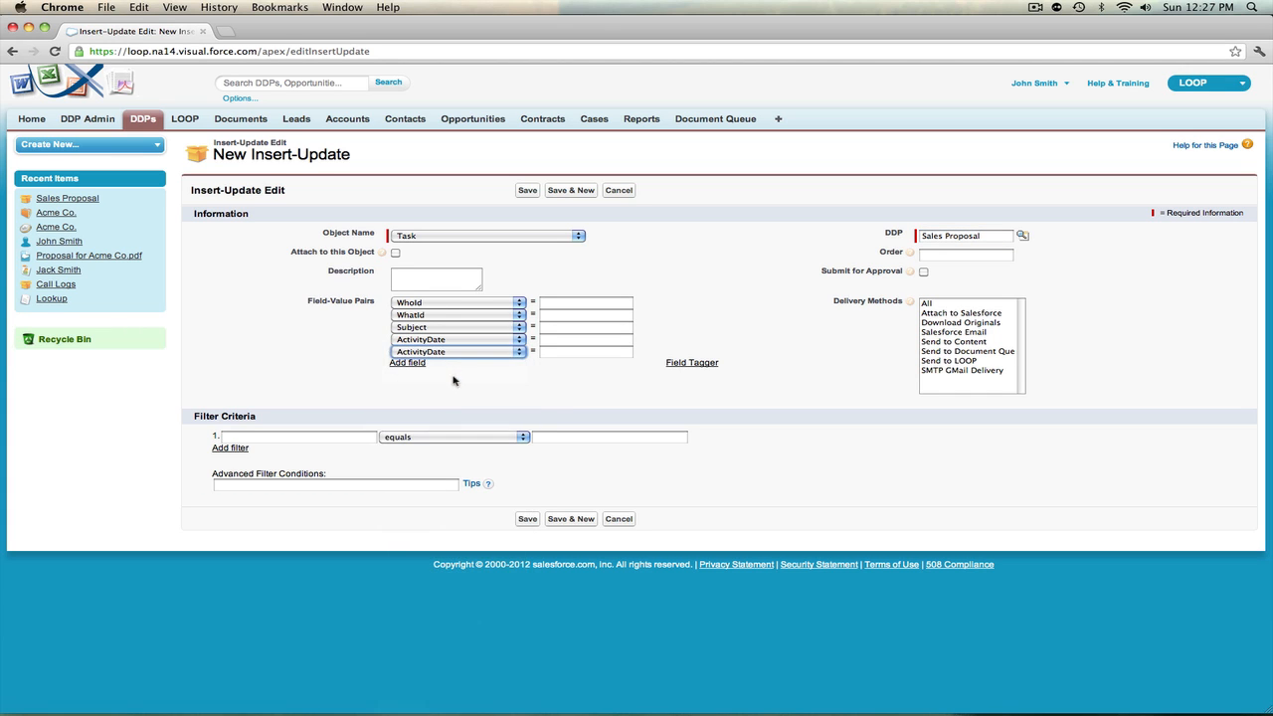
Change the field of the fourth field-value pair to Status
{"action": "left_click", "coordinate": [455, 340]}
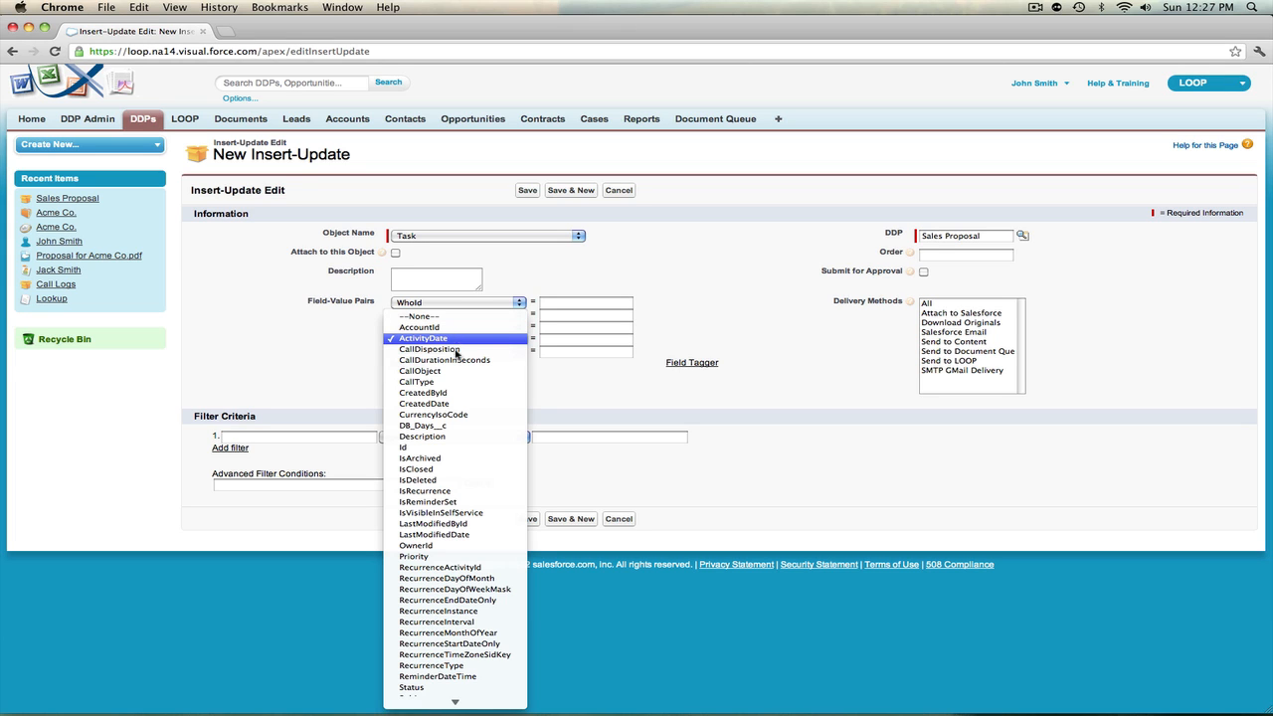
{"action": "left_click", "coordinate": [479, 687]}
{"action": "left_click", "coordinate": [521, 379]}
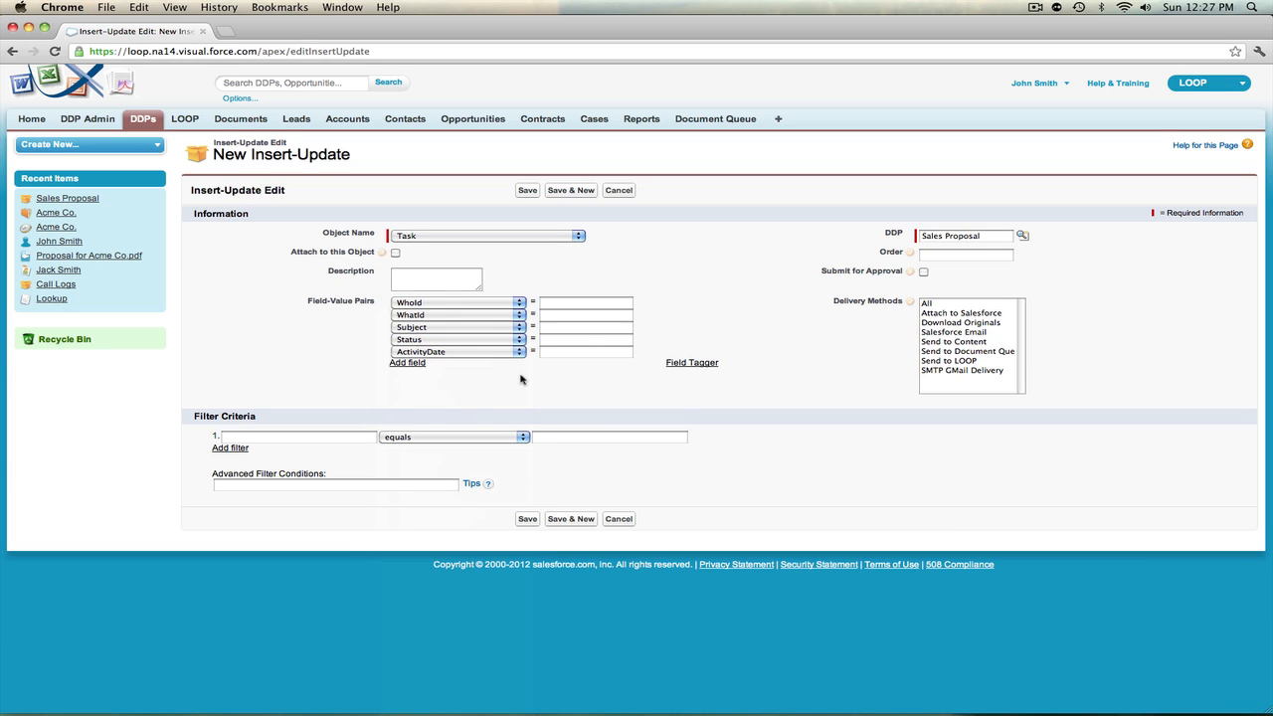
Use the Field Tagger to generate the Contact object's Contact ID tag and copy it
{"action": "left_click", "coordinate": [564, 304]}
{"action": "left_click", "coordinate": [693, 366]}
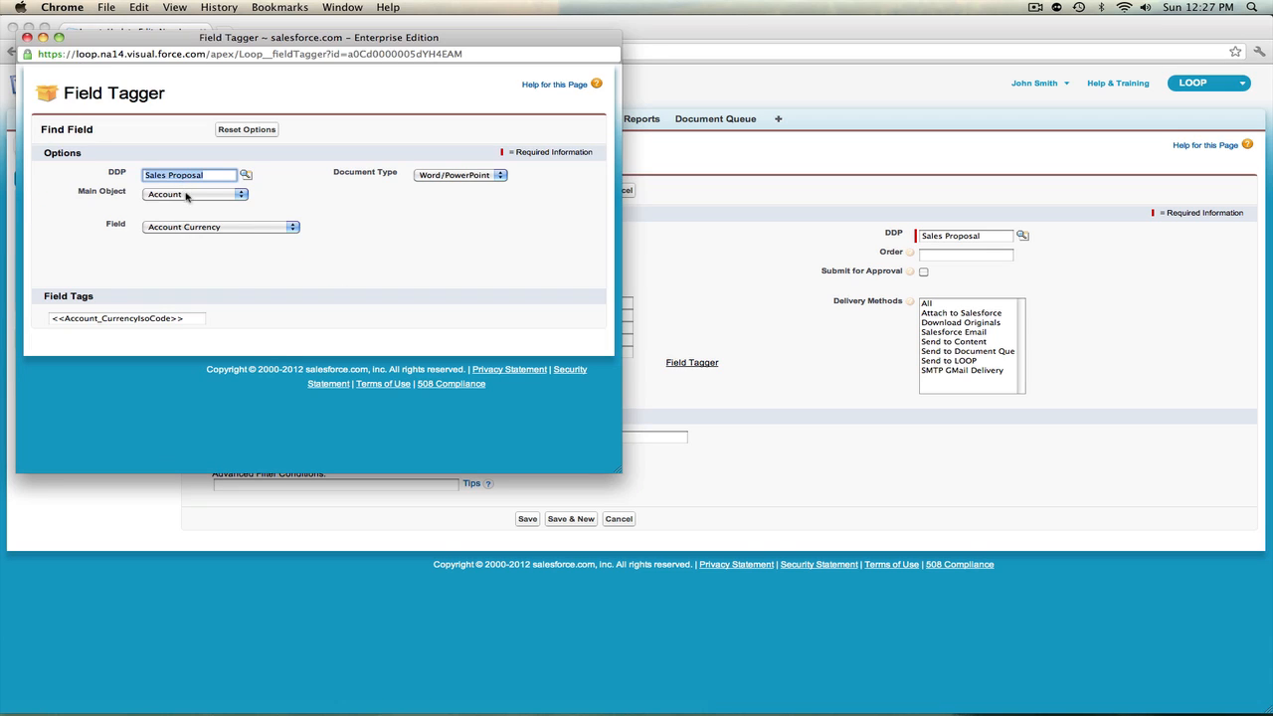
{"action": "left_click", "coordinate": [184, 195]}
{"action": "left_click", "coordinate": [187, 204]}
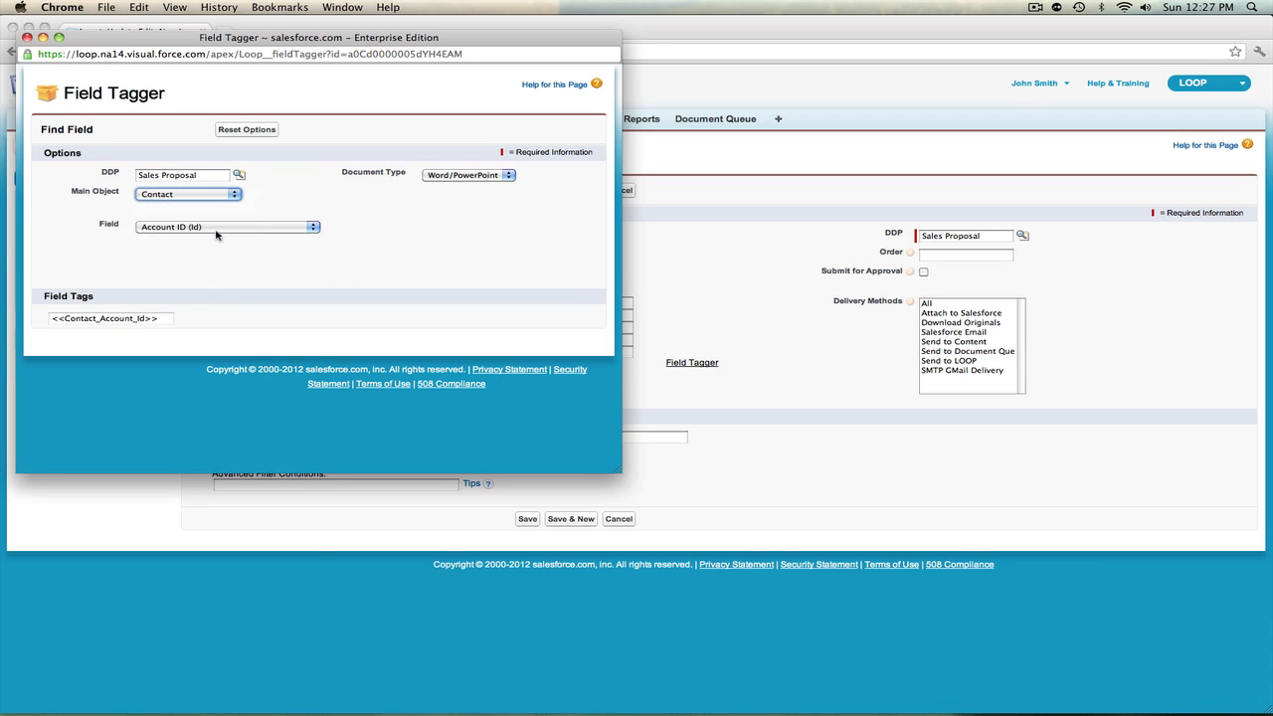
{"action": "left_click", "coordinate": [217, 229]}
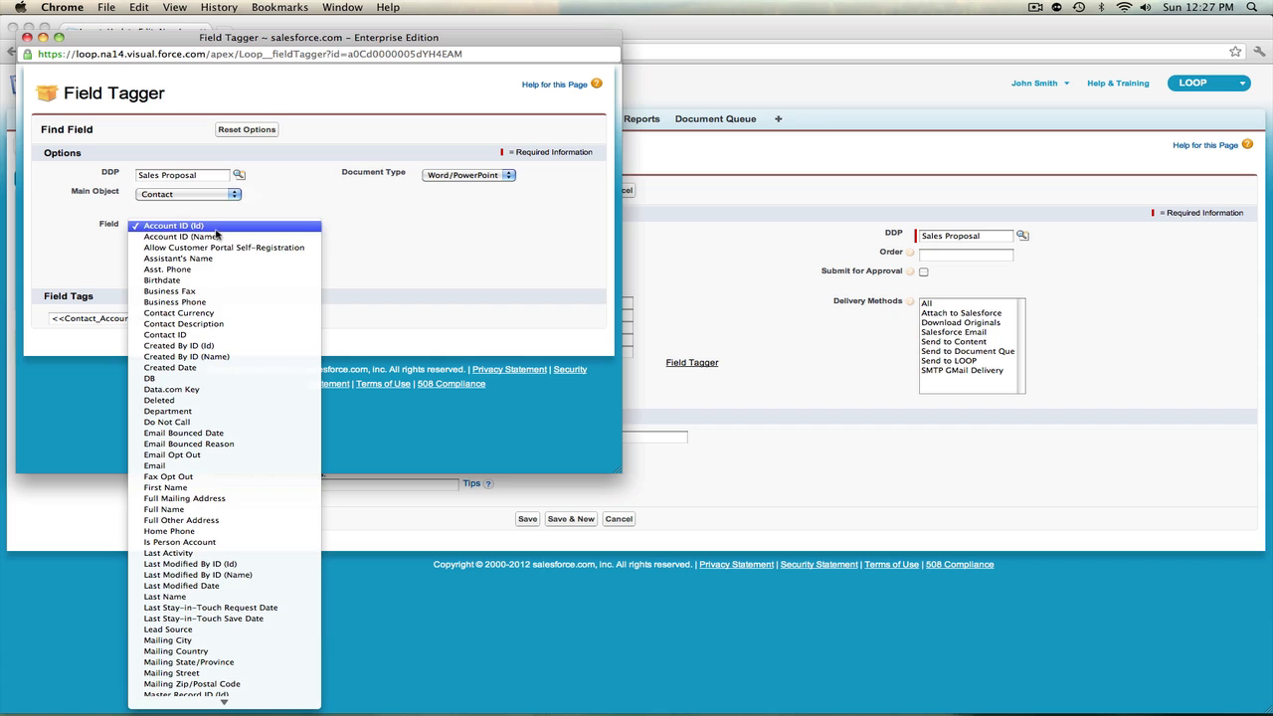
{"action": "left_click", "coordinate": [198, 335]}
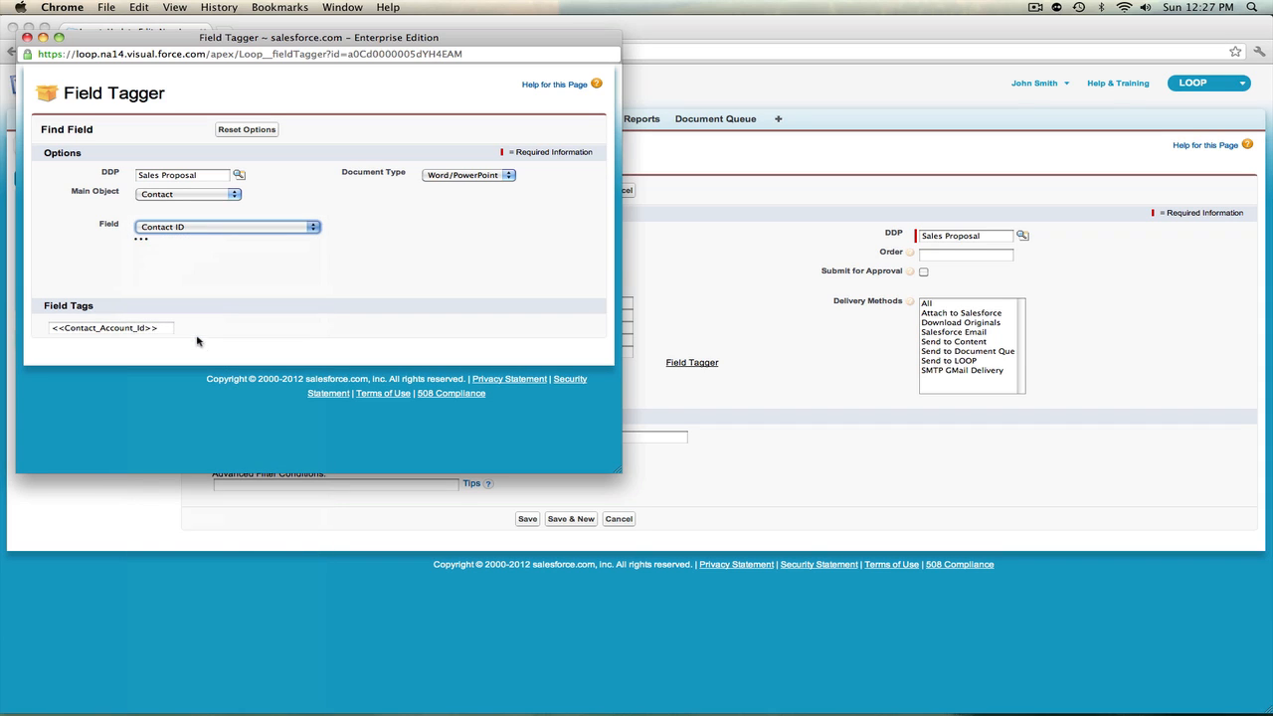
{"action": "left_click", "coordinate": [100, 319]}
{"action": "key", "text": "super+c"}
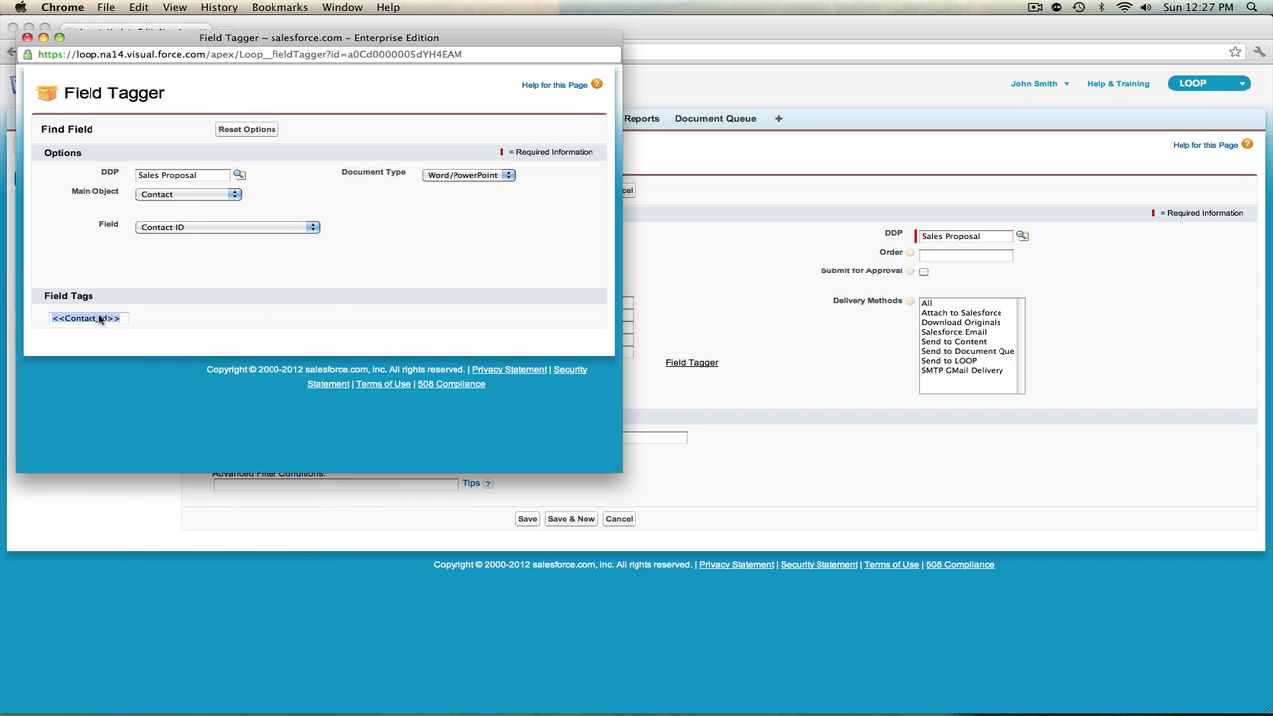
Close the Field Tagger and paste <<Contact_Id>> as the value of the WhoId field
{"action": "left_click", "coordinate": [27, 37]}
{"action": "left_click", "coordinate": [585, 304]}
{"action": "key", "text": "super+v"}
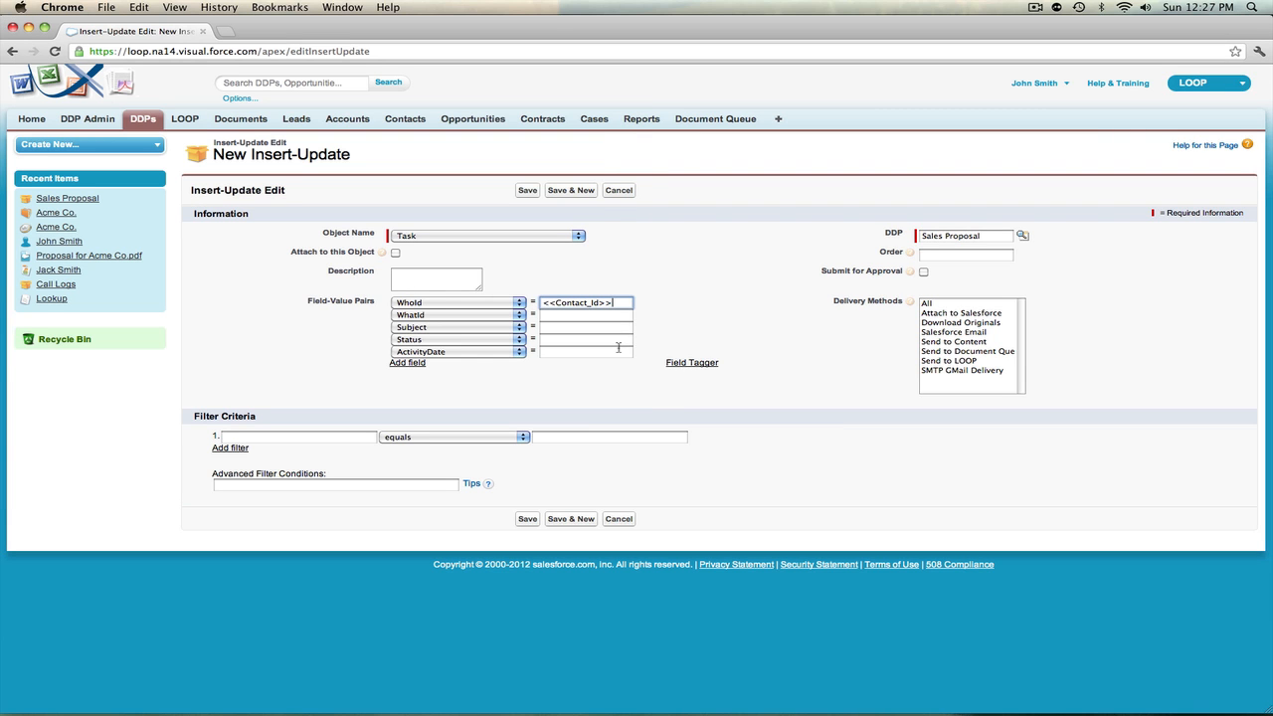
Use the Field Tagger to generate the Opportunity object's Opportunity ID tag and copy it
{"action": "left_click", "coordinate": [674, 367]}
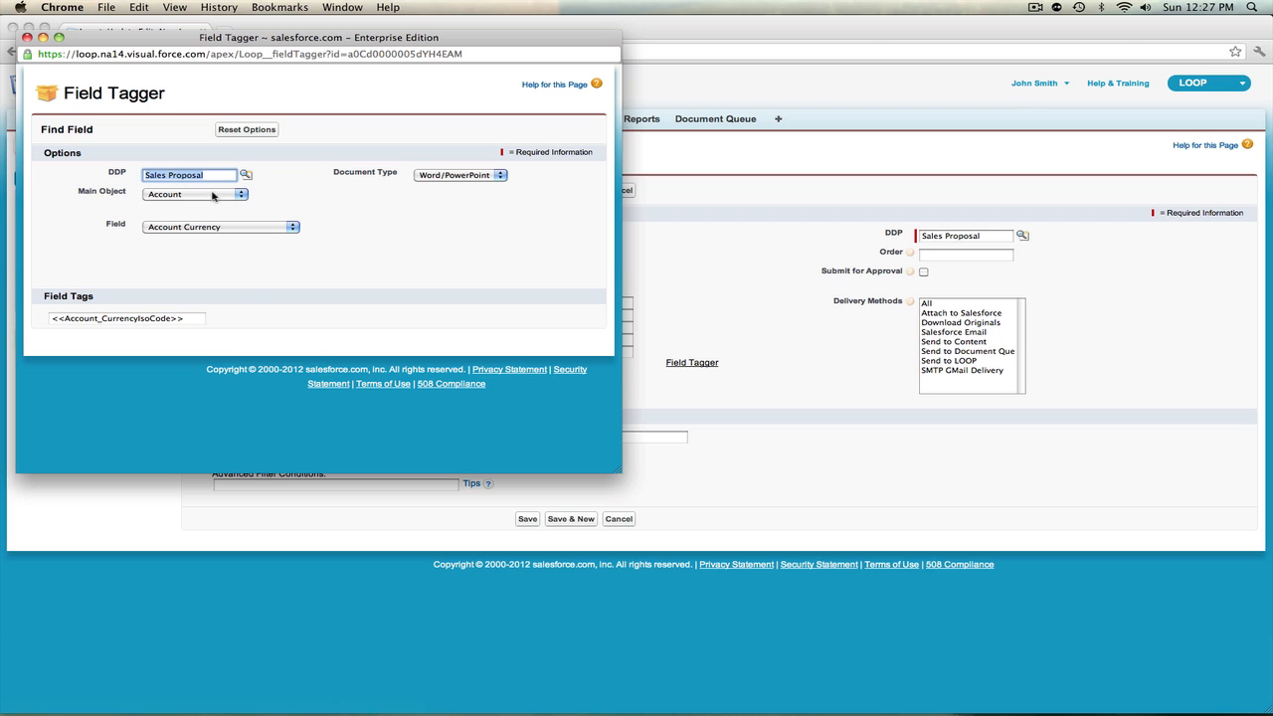
{"action": "left_click", "coordinate": [212, 196]}
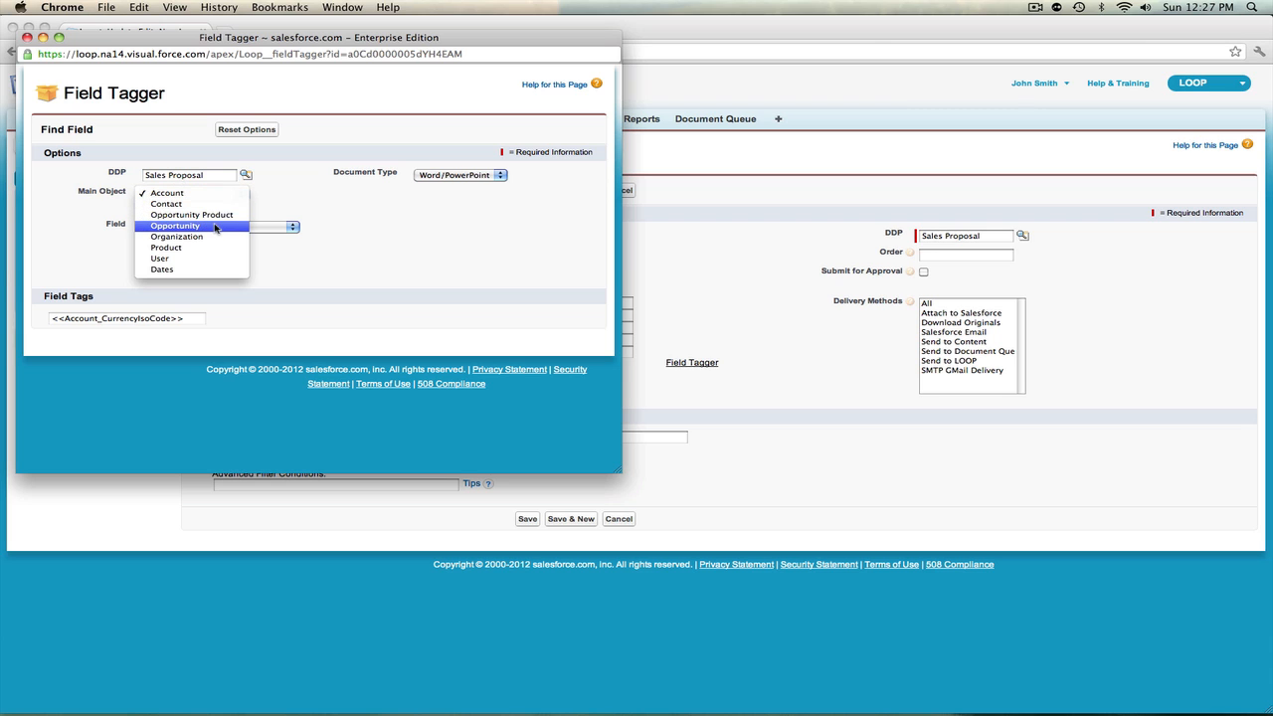
{"action": "left_click", "coordinate": [217, 226]}
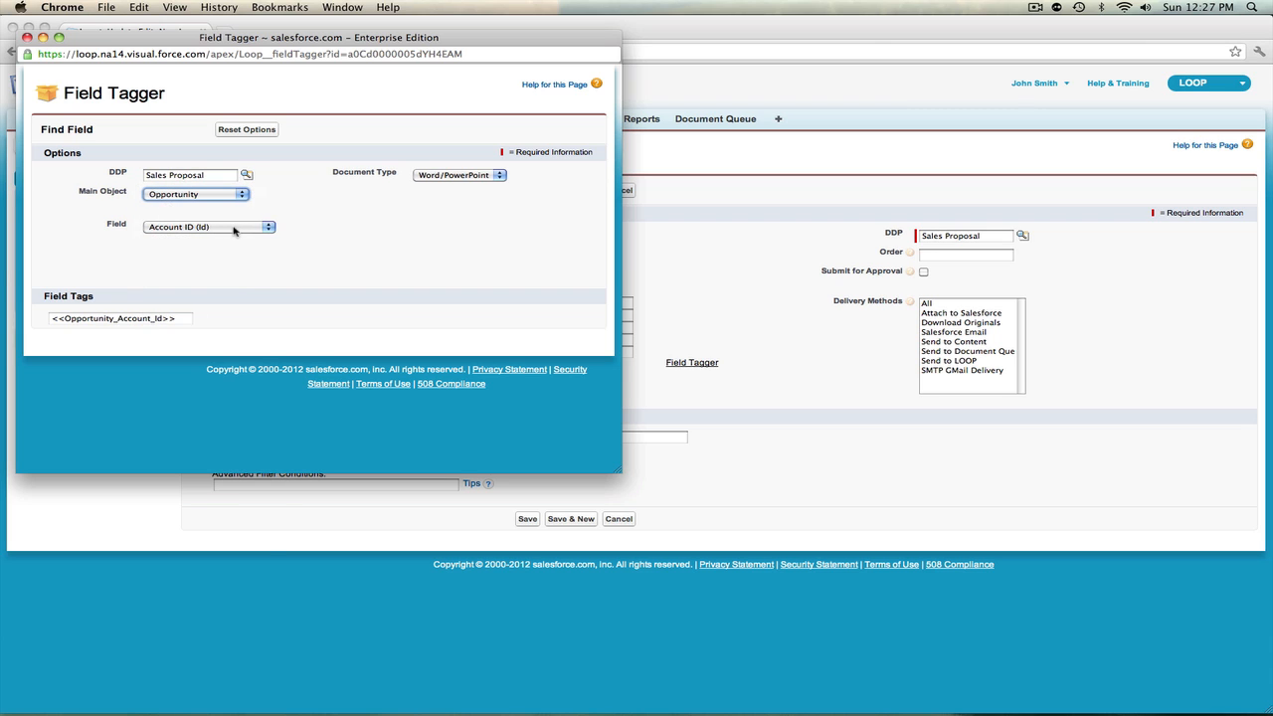
{"action": "left_click", "coordinate": [234, 229]}
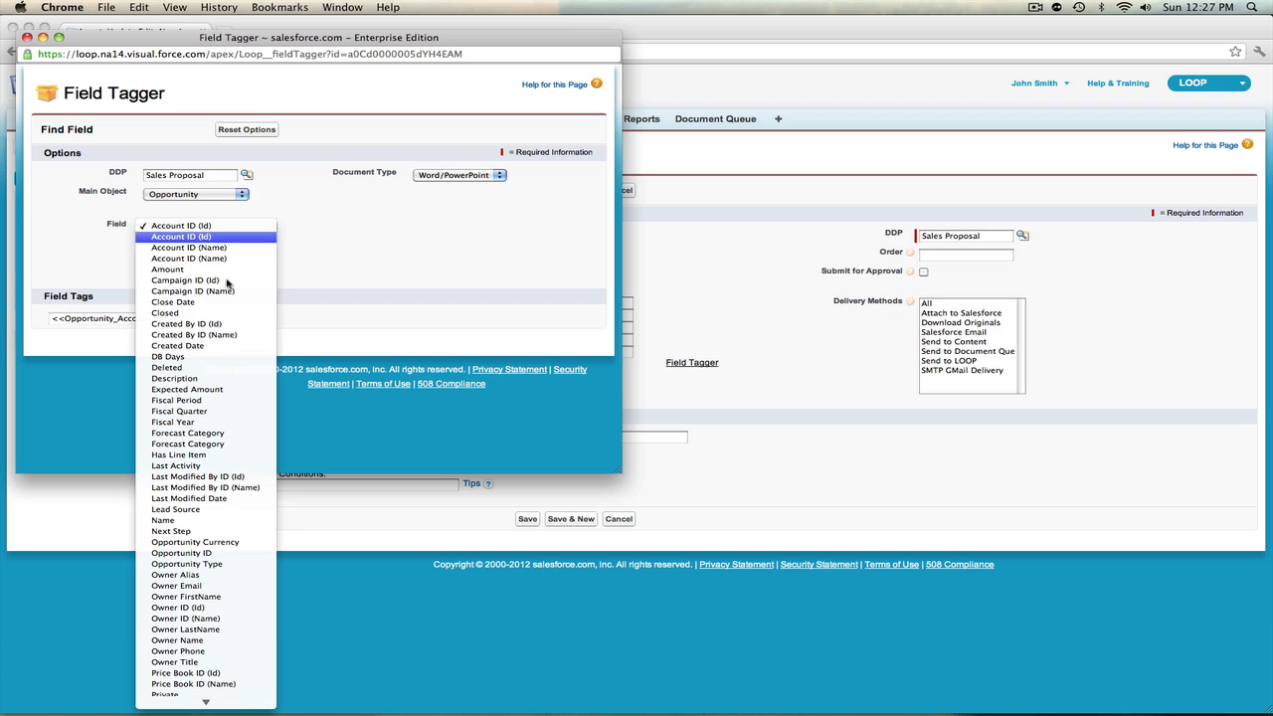
{"action": "left_click", "coordinate": [221, 553]}
{"action": "left_click", "coordinate": [112, 319]}
{"action": "key", "text": "super+c"}
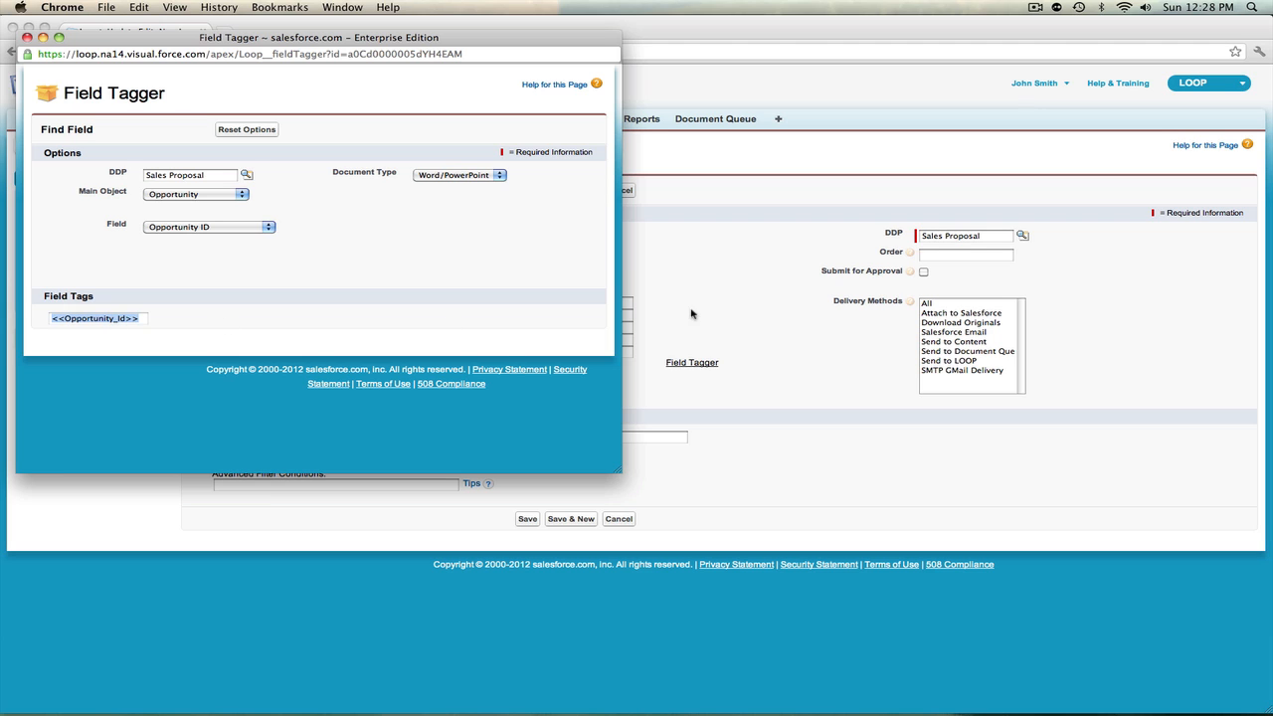
Return to the Insert-Update form and paste <<Opportunity_Id>> as the value of the WhatId field
{"action": "left_click", "coordinate": [659, 331]}
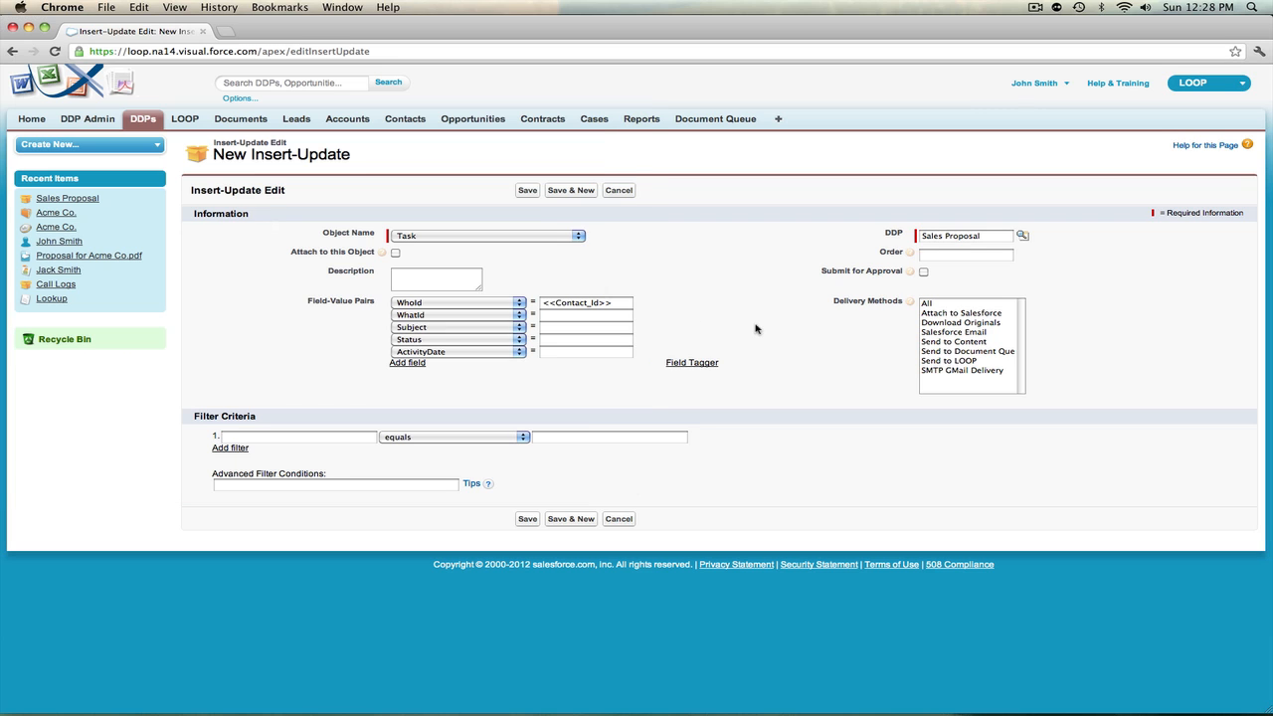
{"action": "left_click", "coordinate": [560, 316]}
{"action": "key", "text": "super+v"}
Set the value of the Subject field to "Follow up with <<Account_Name>>"
{"action": "left_click", "coordinate": [561, 329]}
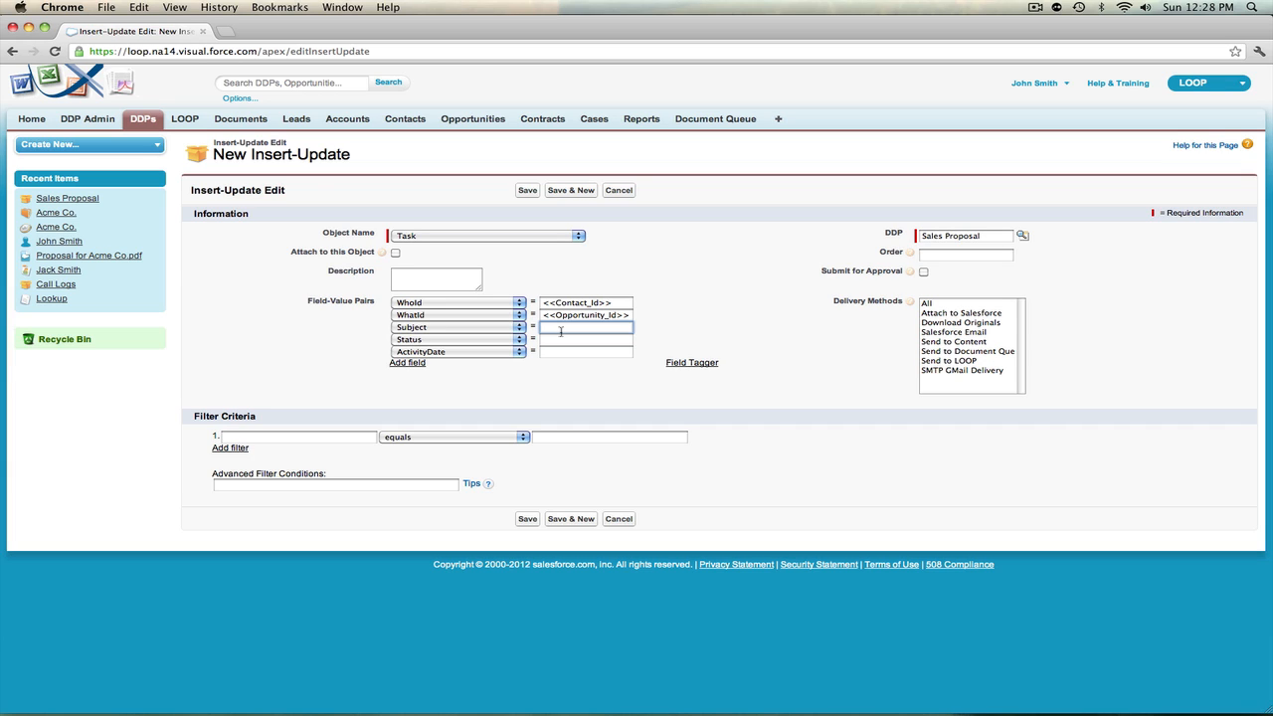
{"action": "type", "text": "up with "}
{"action": "type", "text": "<<Account_"}
{"action": "type", "text": "Name"}
{"action": "type", "text": ">>"}
Set the value of the Status field to In Progress
{"action": "left_click", "coordinate": [560, 338]}
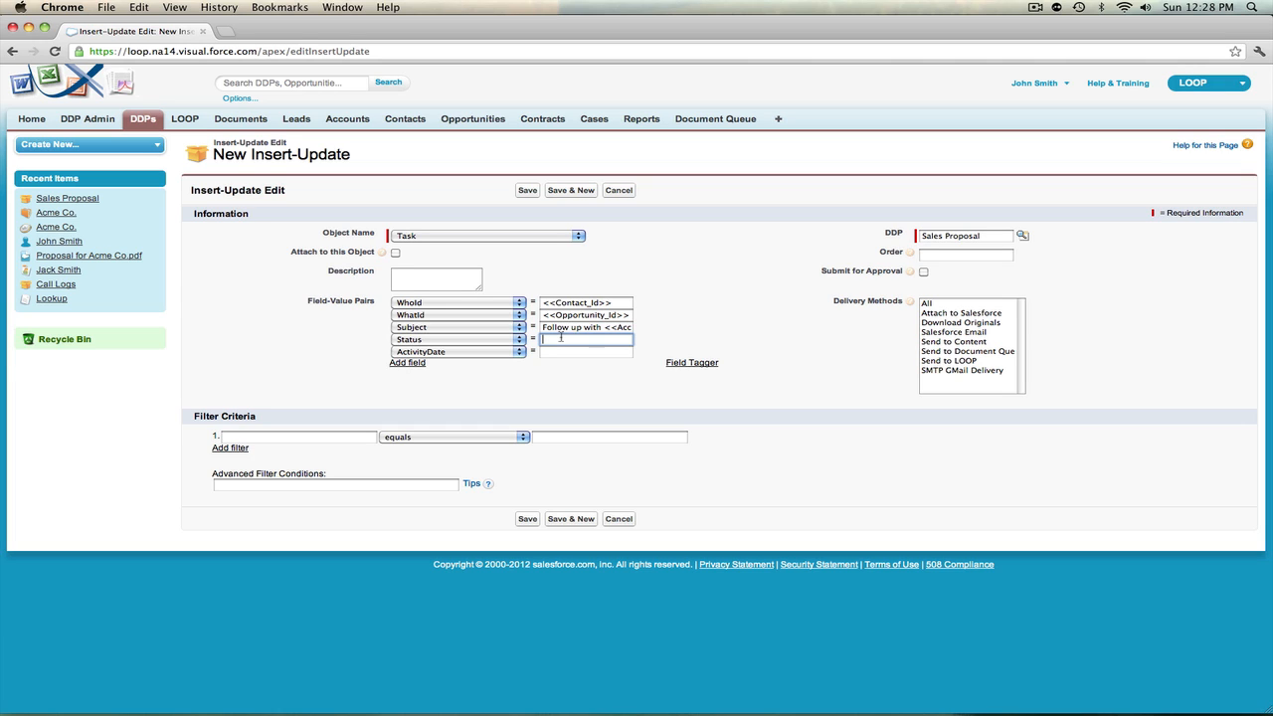
{"action": "type", "text": "In Progress"}
Set the value of the ActivityDate field to <<Today>>+5
{"action": "left_click", "coordinate": [596, 356]}
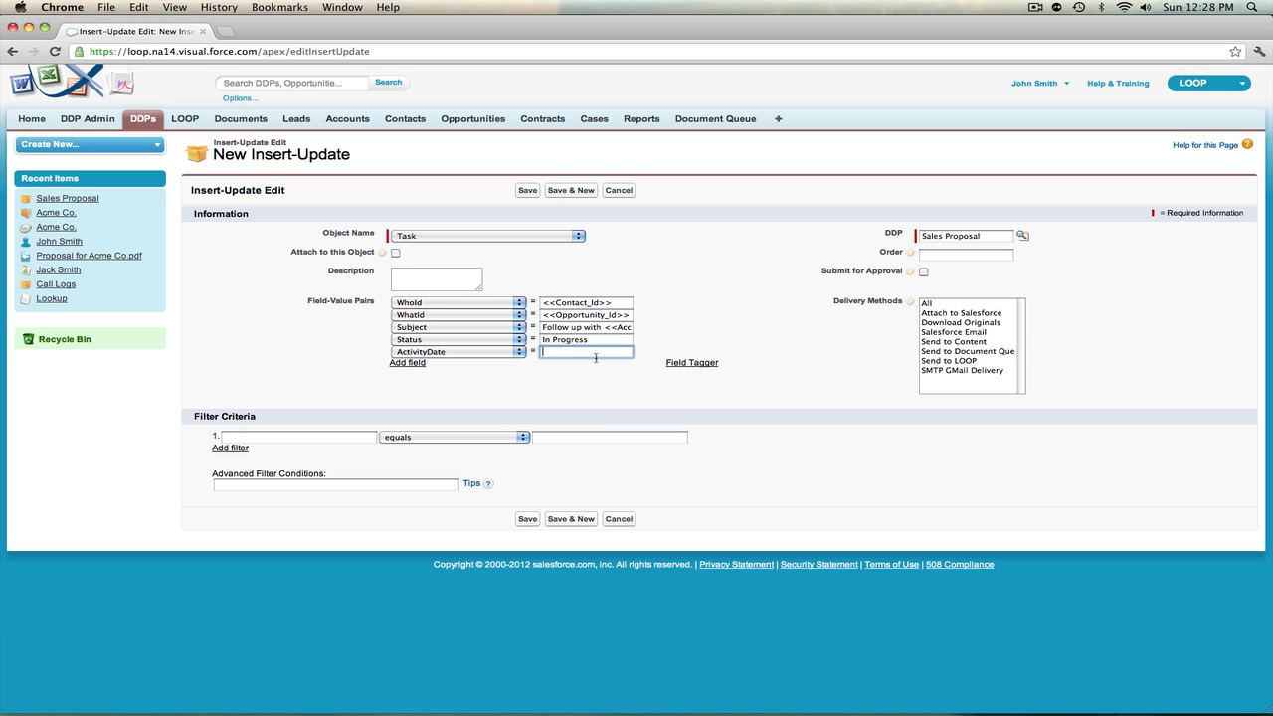
{"action": "type", "text": "<<"}
{"action": "type", "text": "T"}
{"action": "type", "text": "oday"}
{"action": "type", "text": ">>"}
{"action": "type", "text": "+"}
{"action": "type", "text": "3"}
{"action": "type", "text": "5"}
Select All as the delivery method for the Insert-Update
{"action": "left_click", "coordinate": [935, 254]}
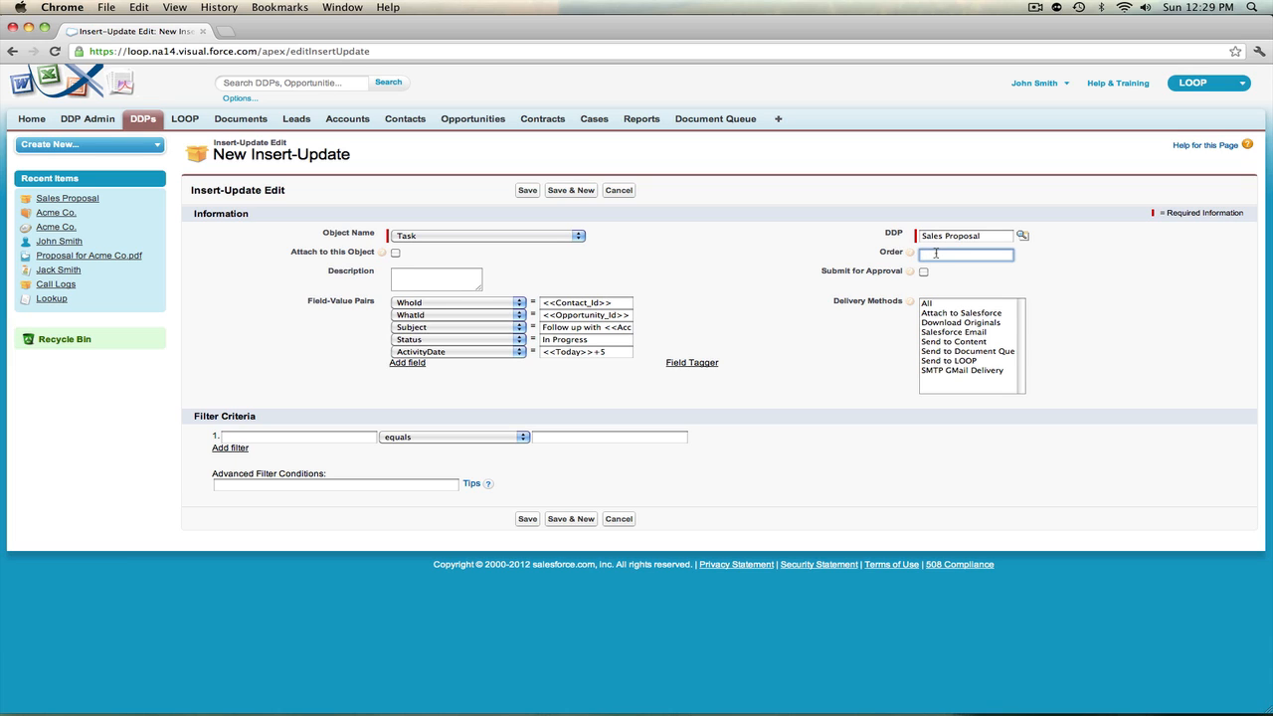
{"action": "left_click", "coordinate": [937, 305]}
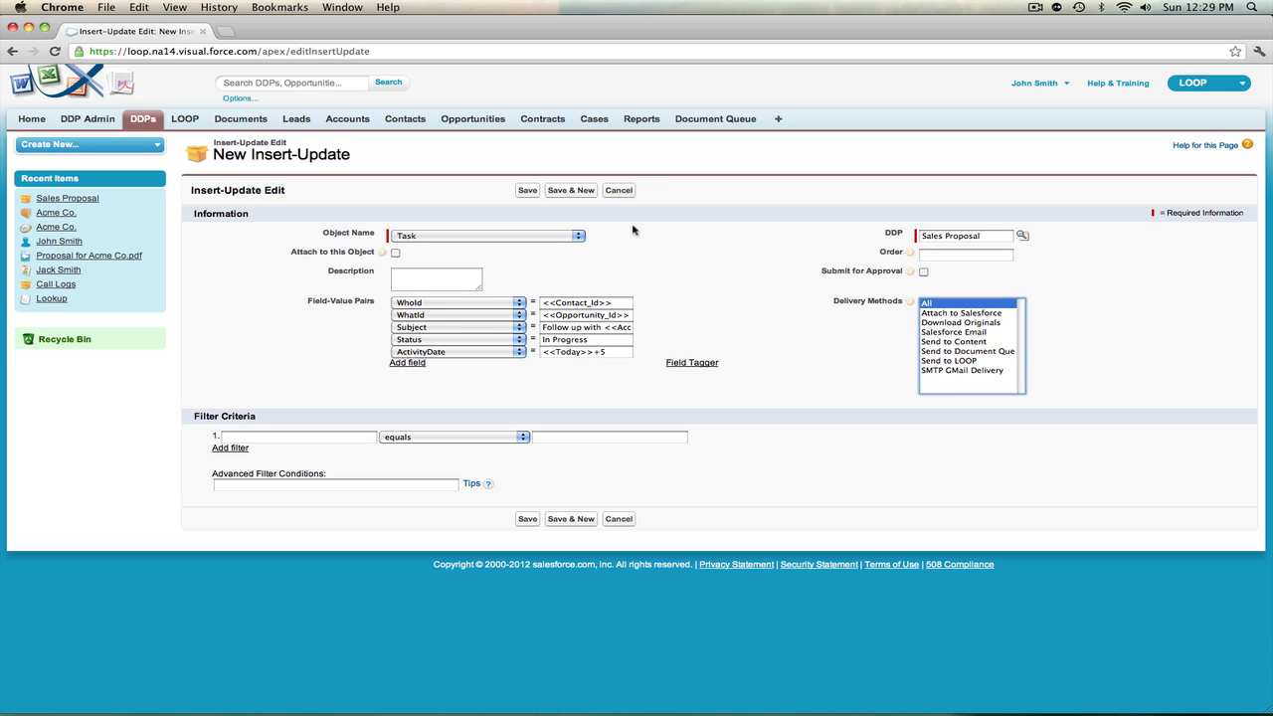
Set the operator of the first filter criterion to "not equal to"
{"action": "left_click", "coordinate": [339, 435]}
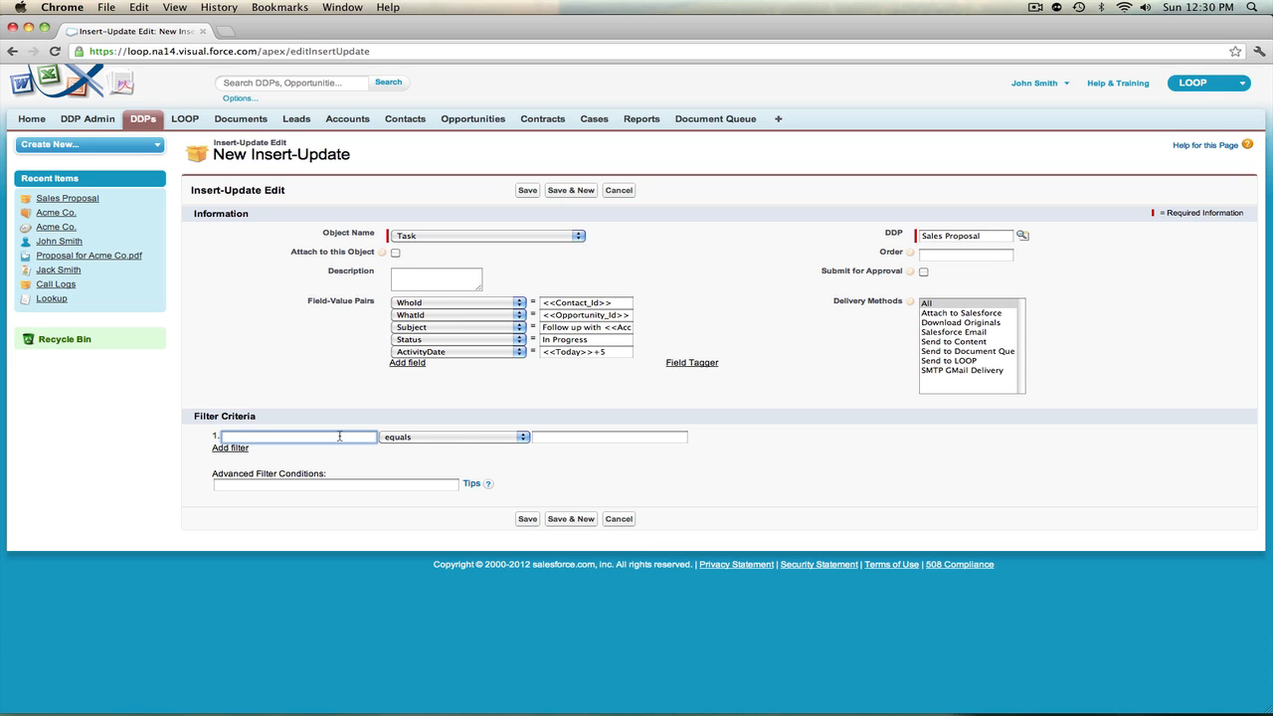
{"action": "left_click", "coordinate": [461, 438]}
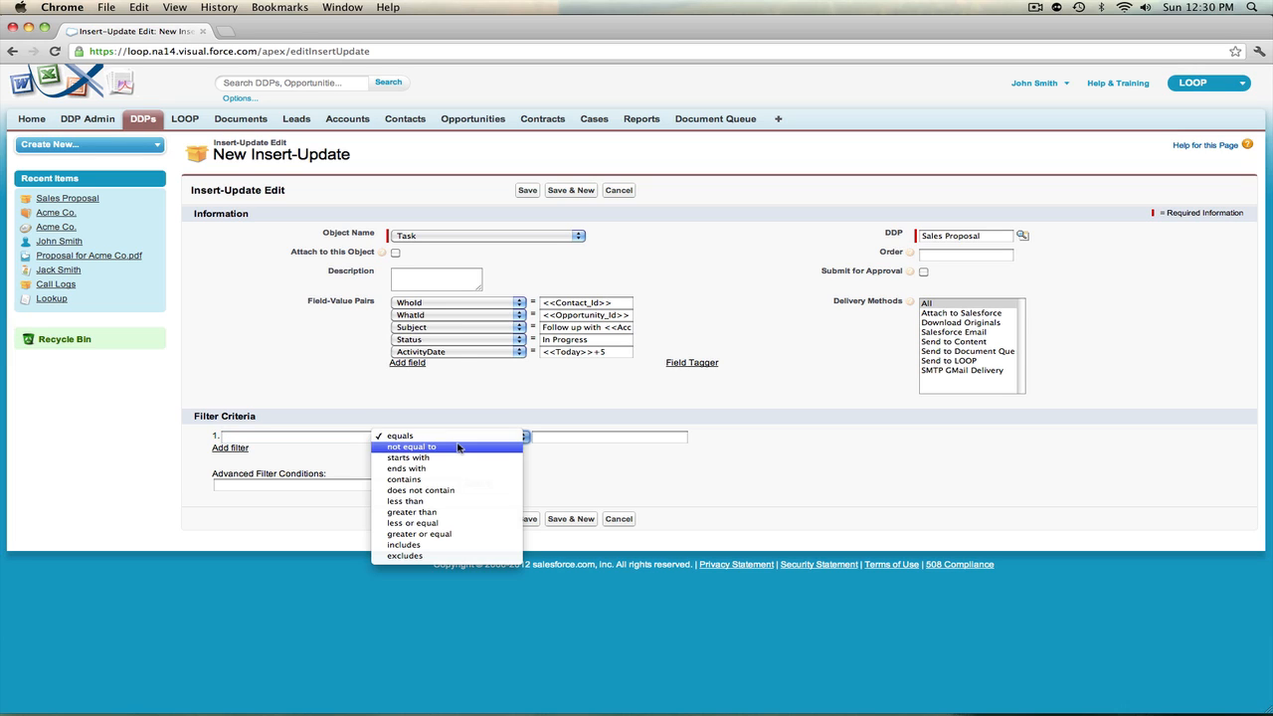
{"action": "left_click", "coordinate": [458, 445]}
{"action": "left_click", "coordinate": [572, 439]}
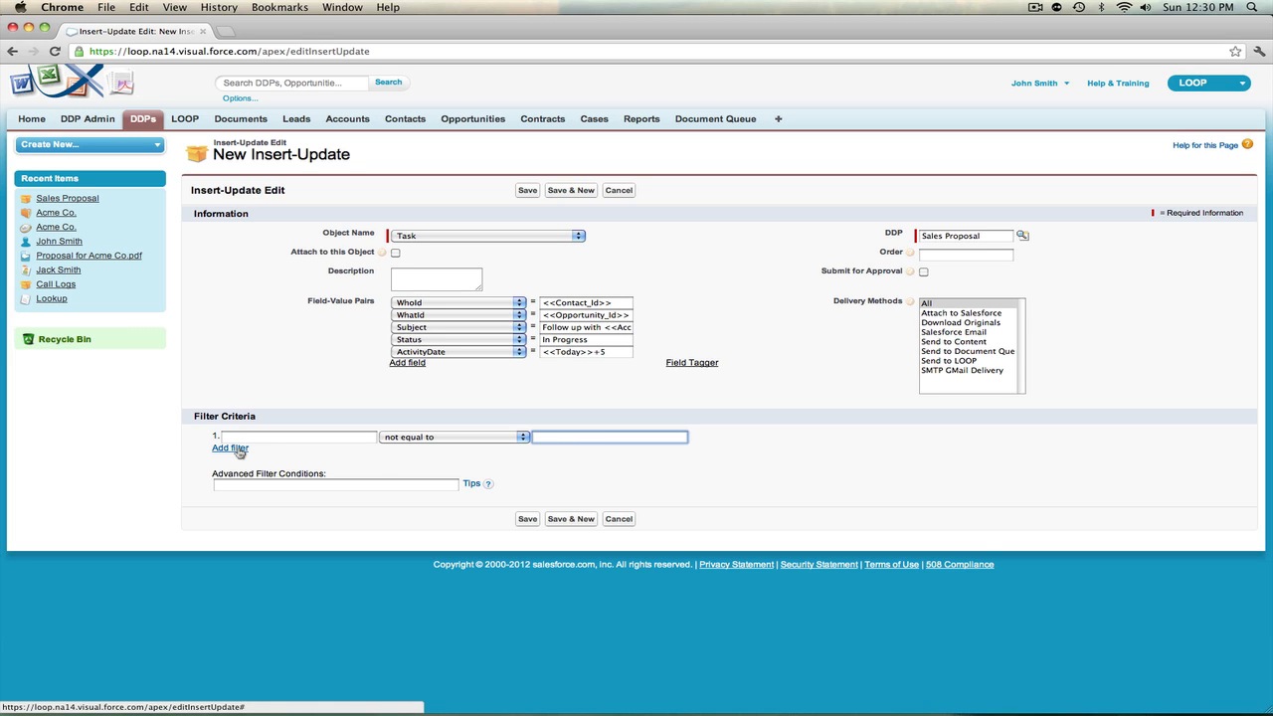
{"action": "left_click", "coordinate": [251, 486]}
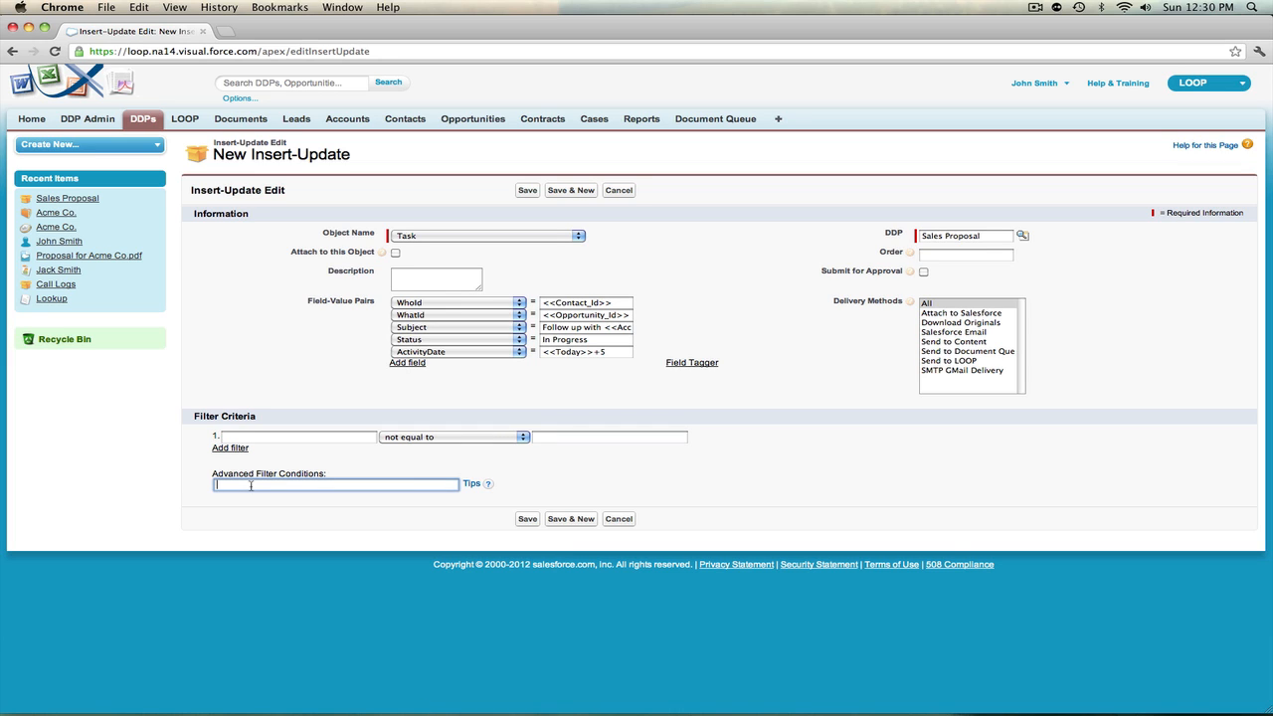
{"action": "type", "text": "1 AND 2"}
{"action": "key", "text": "BackSpace"}
{"action": "key", "text": "BackSpace"}
{"action": "key", "text": "BackSpace"}
{"action": "key", "text": "BackSpace"}
{"action": "key", "text": "BackSpace"}
{"action": "key", "text": "BackSpace"}
{"action": "key", "text": "BackSpace"}
Save the new Task Insert-Update to the Sales Proposal DDP
{"action": "left_click", "coordinate": [529, 521]}
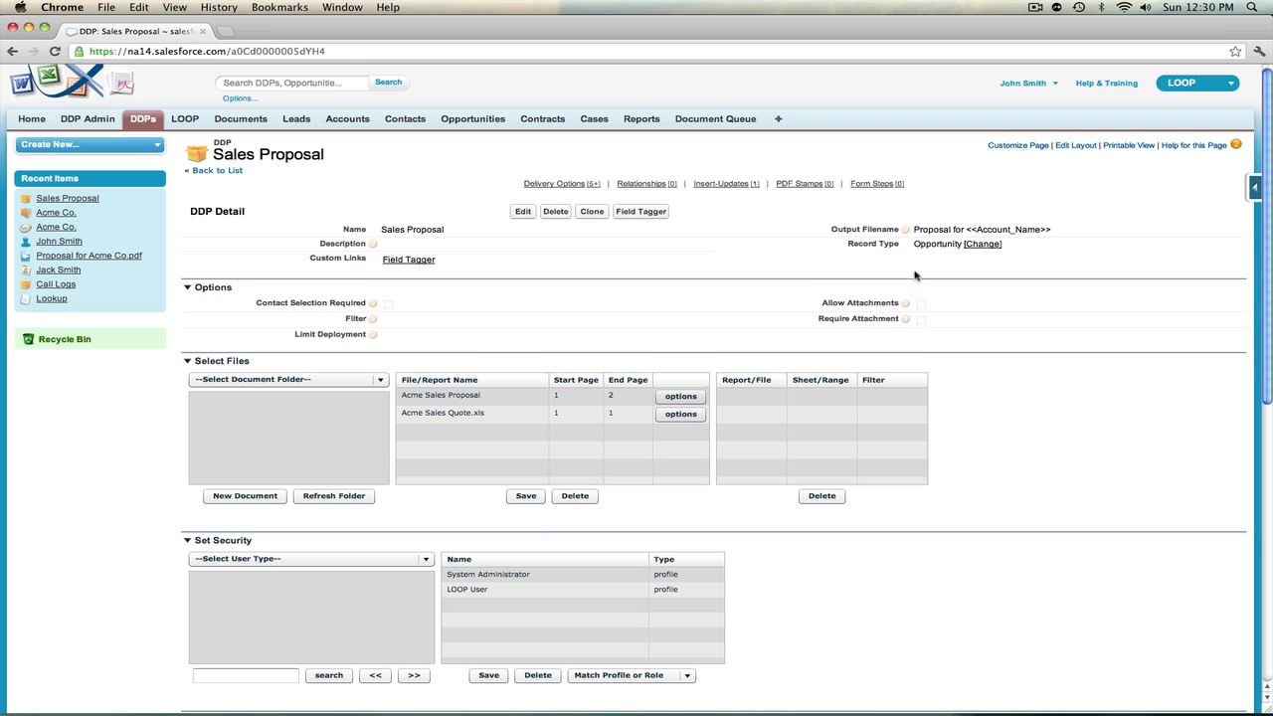
{"action": "left_click_drag", "start_coordinate": [916, 246], "coordinate": [956, 247]}
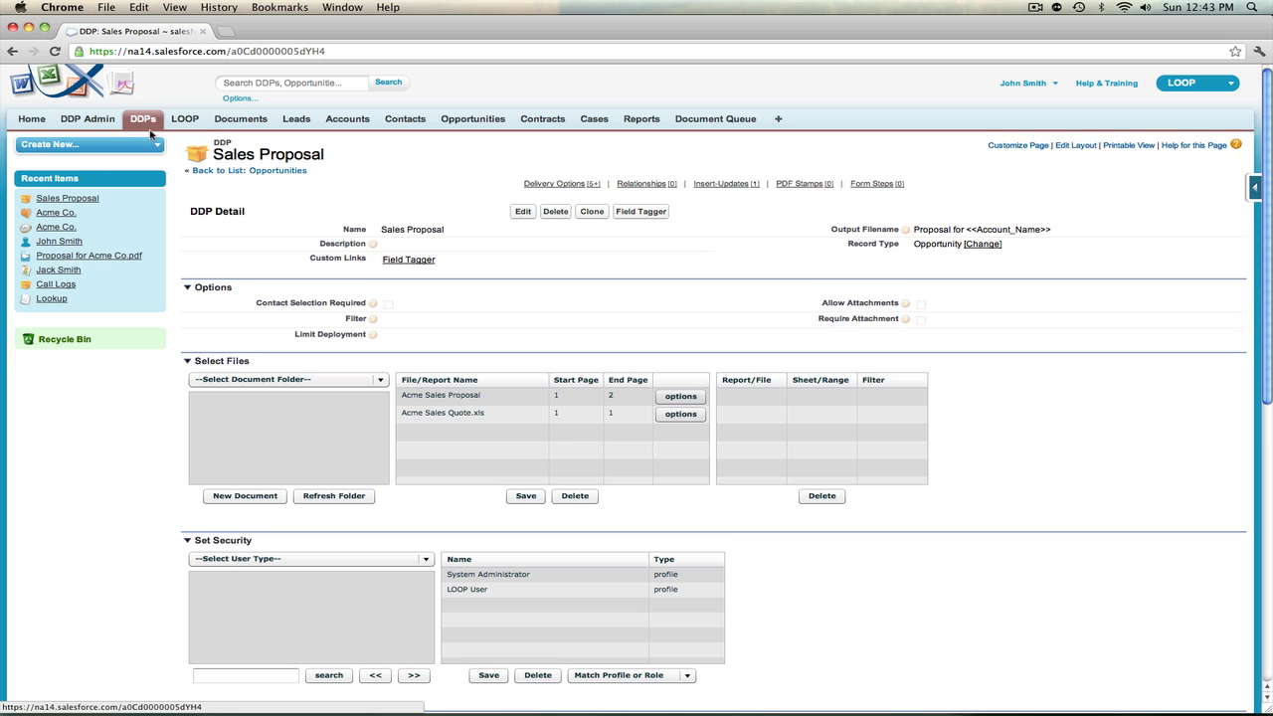
Show the All Opportunities list and open the Global Media - 400 Widgets opportunity
{"action": "left_click", "coordinate": [476, 120]}
{"action": "left_click", "coordinate": [373, 182]}
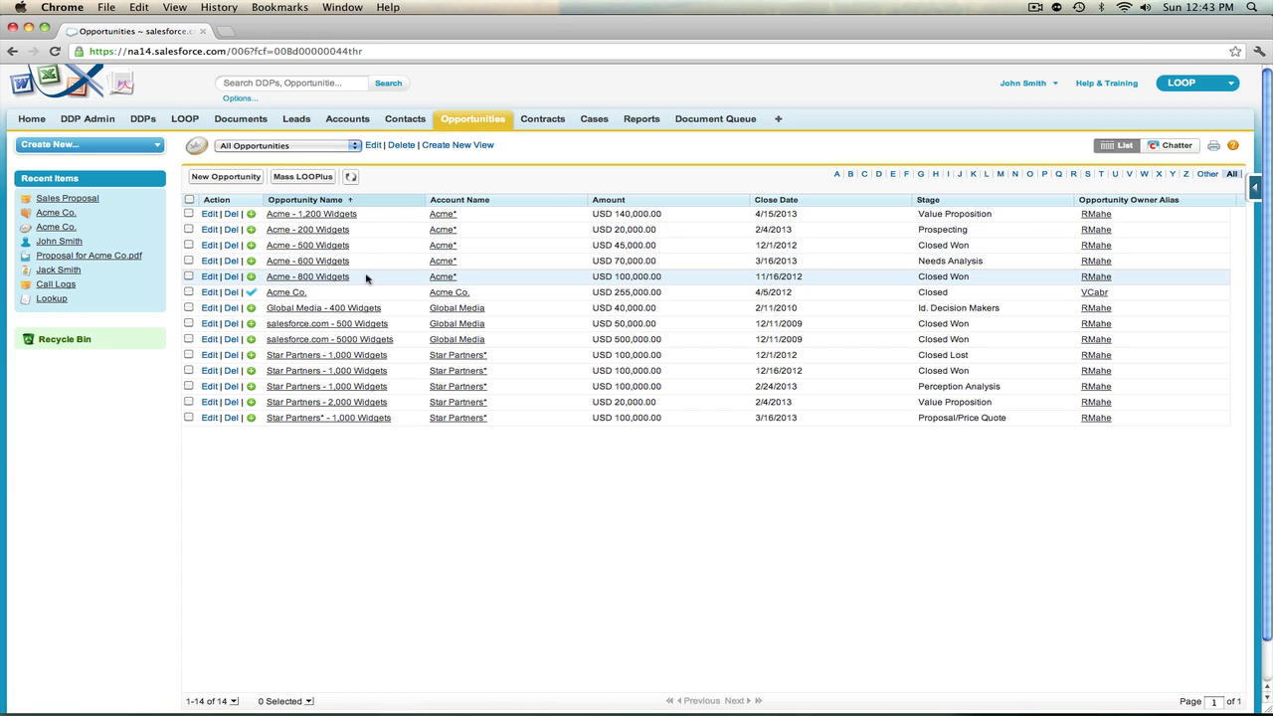
{"action": "left_click", "coordinate": [349, 310]}
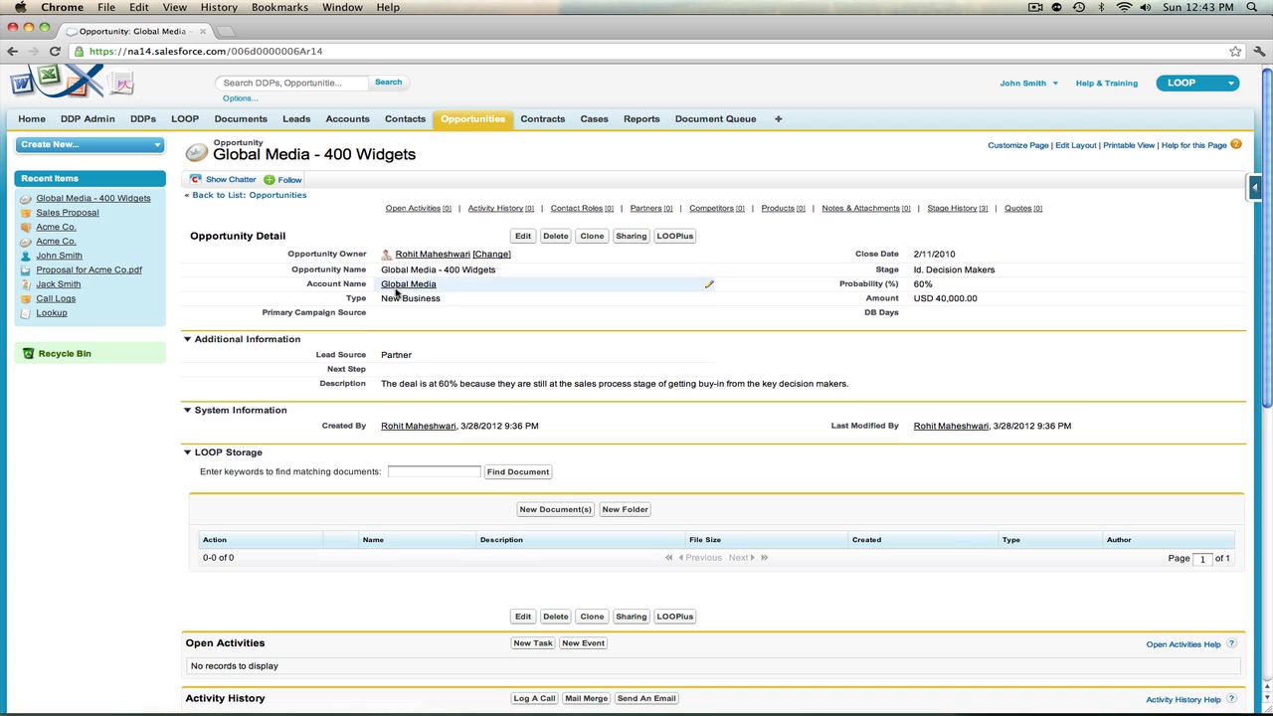
{"action": "mouse_move", "coordinate": [422, 288]}
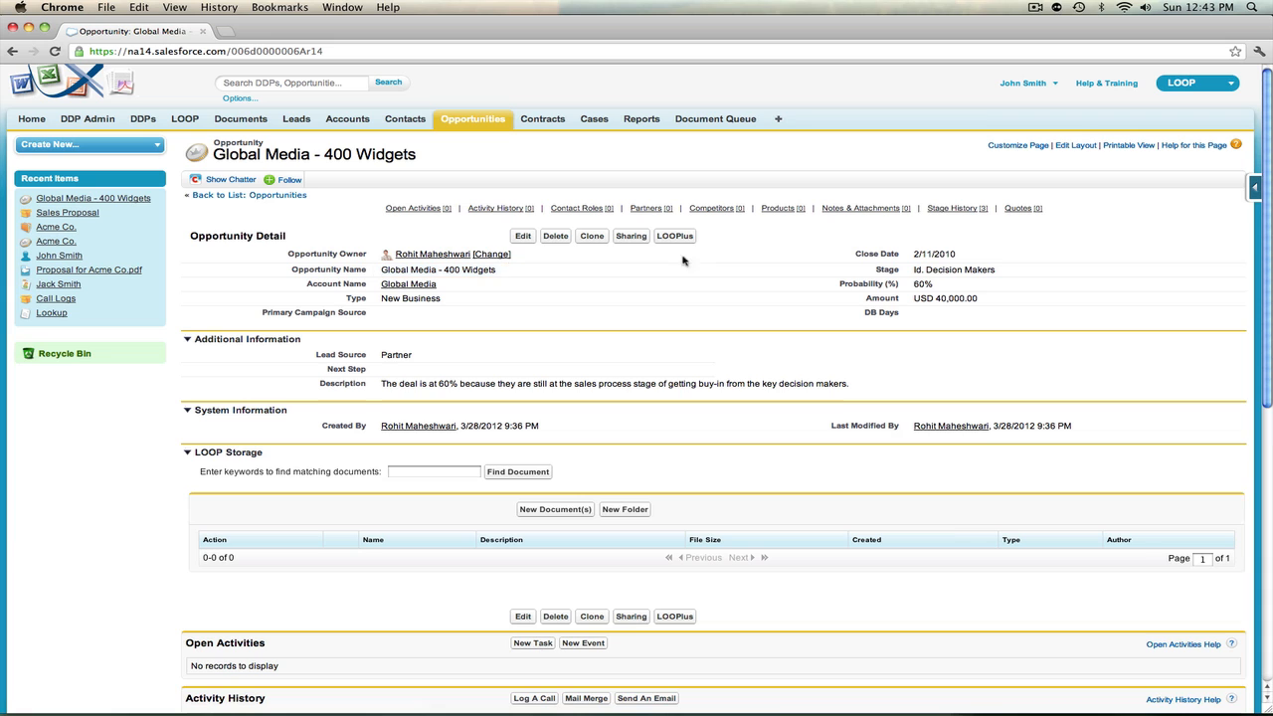
Run the Sales Proposal DDP through LOOPlus for the Global Media contact, using Download Originals as the delivery method
{"action": "left_click", "coordinate": [684, 241]}
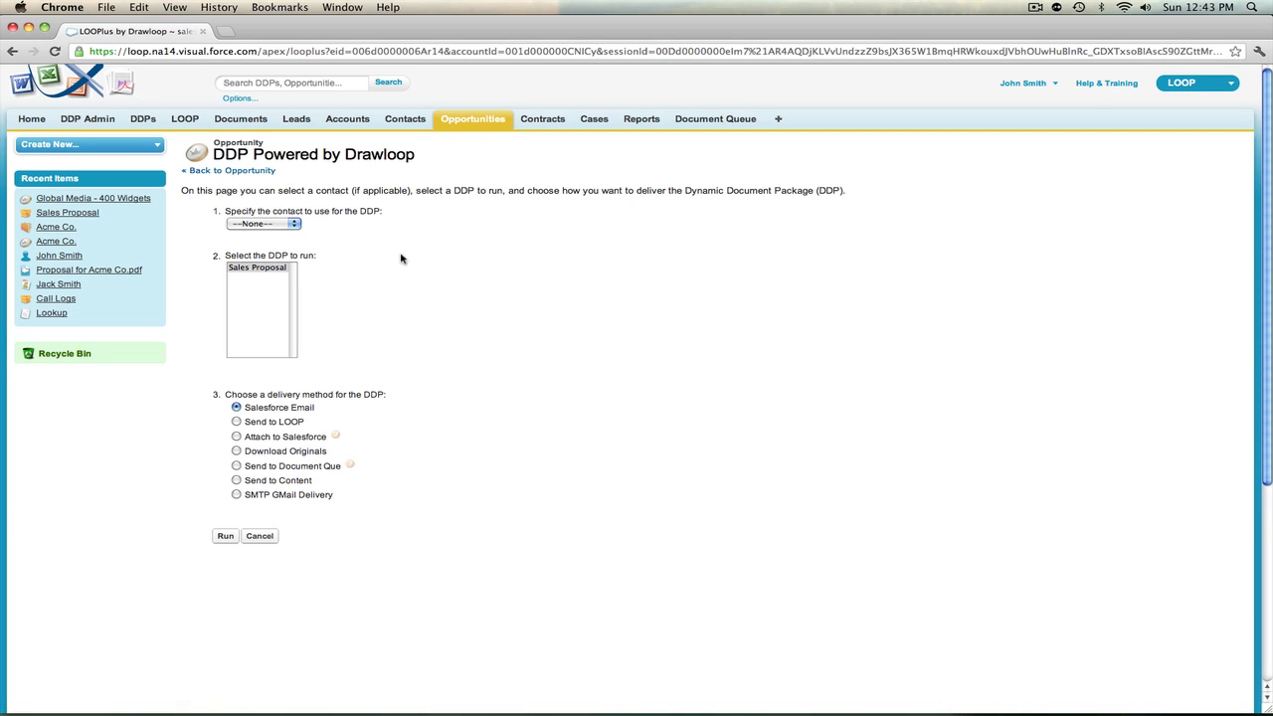
{"action": "left_click", "coordinate": [279, 225]}
{"action": "left_click", "coordinate": [261, 233]}
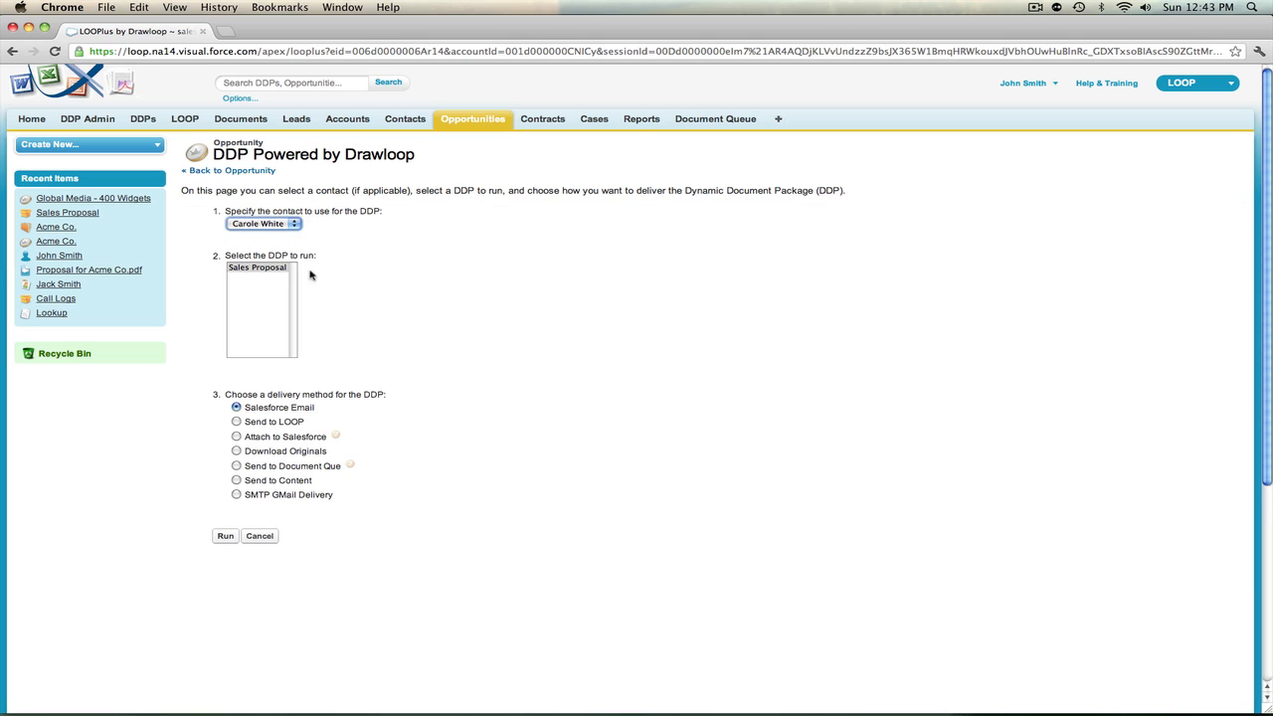
{"action": "left_click", "coordinate": [284, 270]}
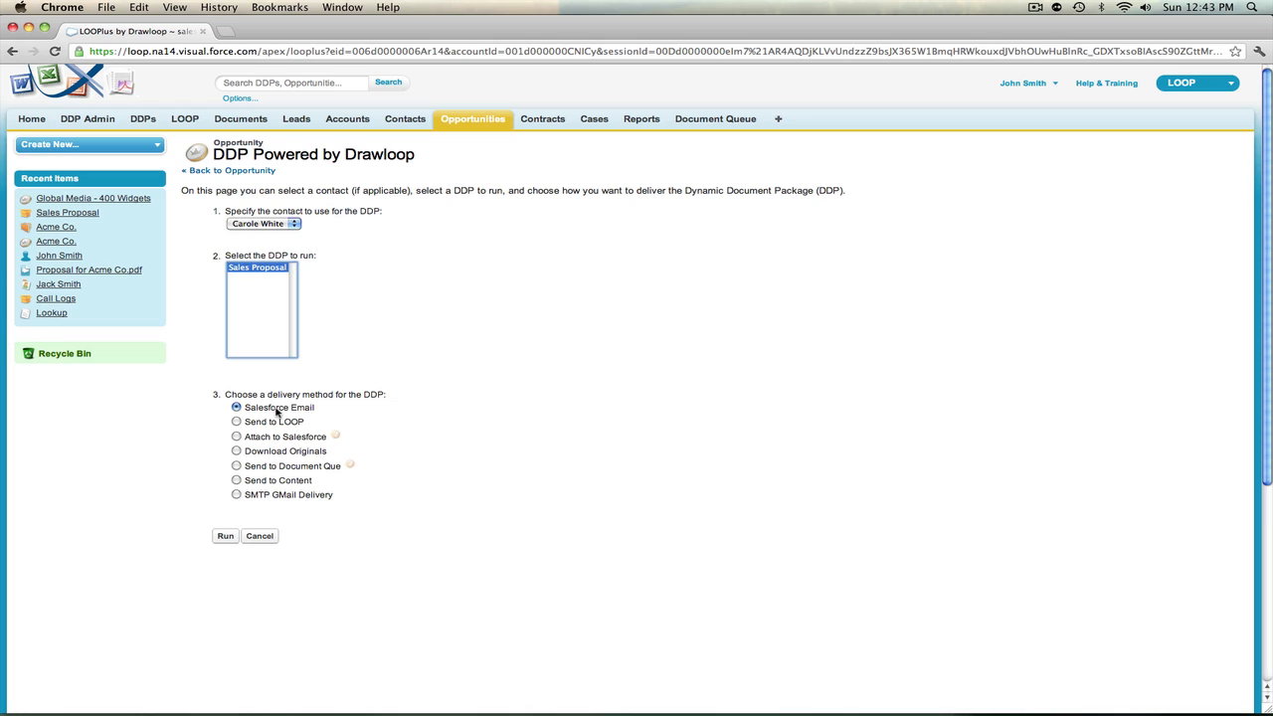
{"action": "left_click", "coordinate": [237, 450]}
{"action": "left_click", "coordinate": [226, 536]}
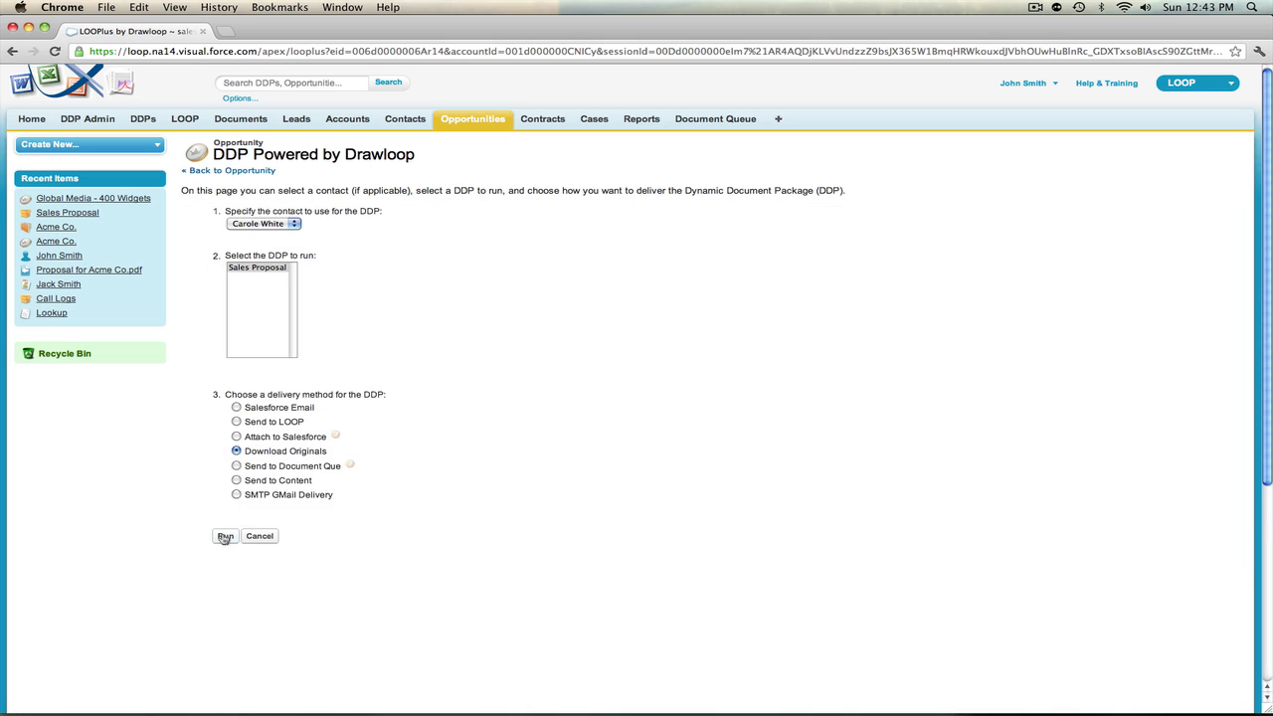
{"action": "left_click", "coordinate": [226, 536]}
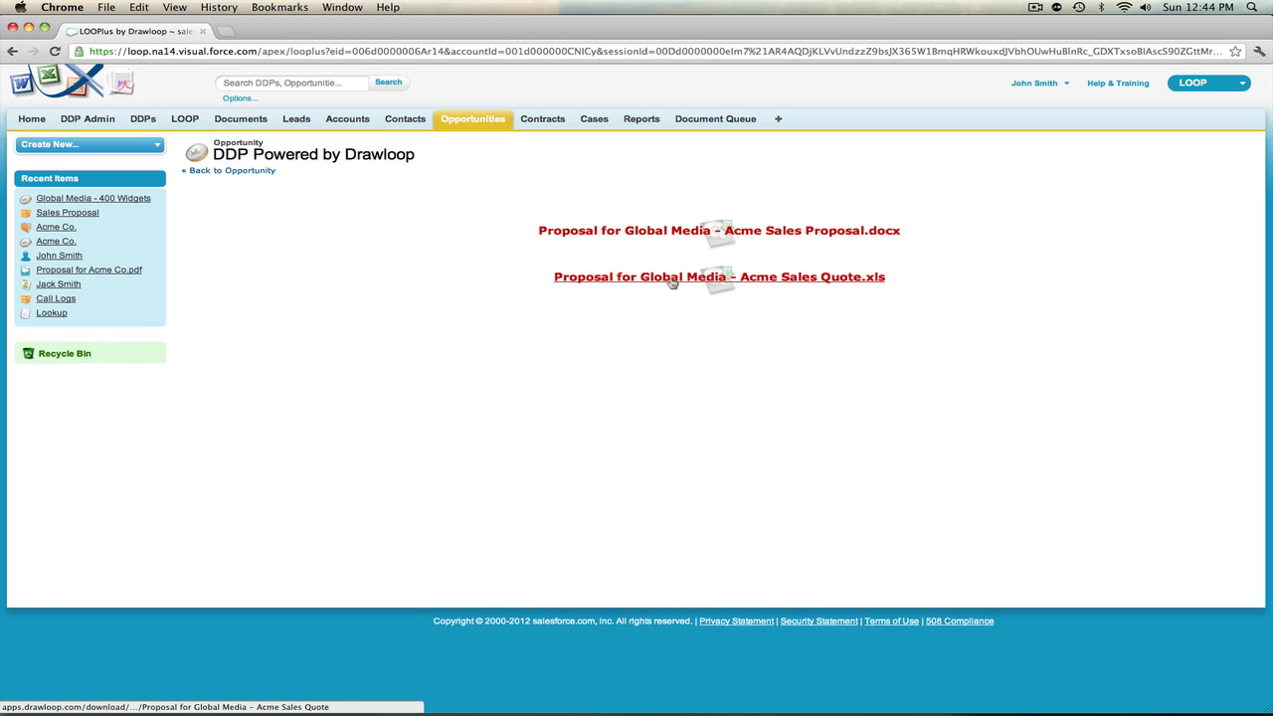
Reopen the Global Media - 400 Widgets opportunity and examine the generated task under Open Activities
{"action": "left_click", "coordinate": [121, 200]}
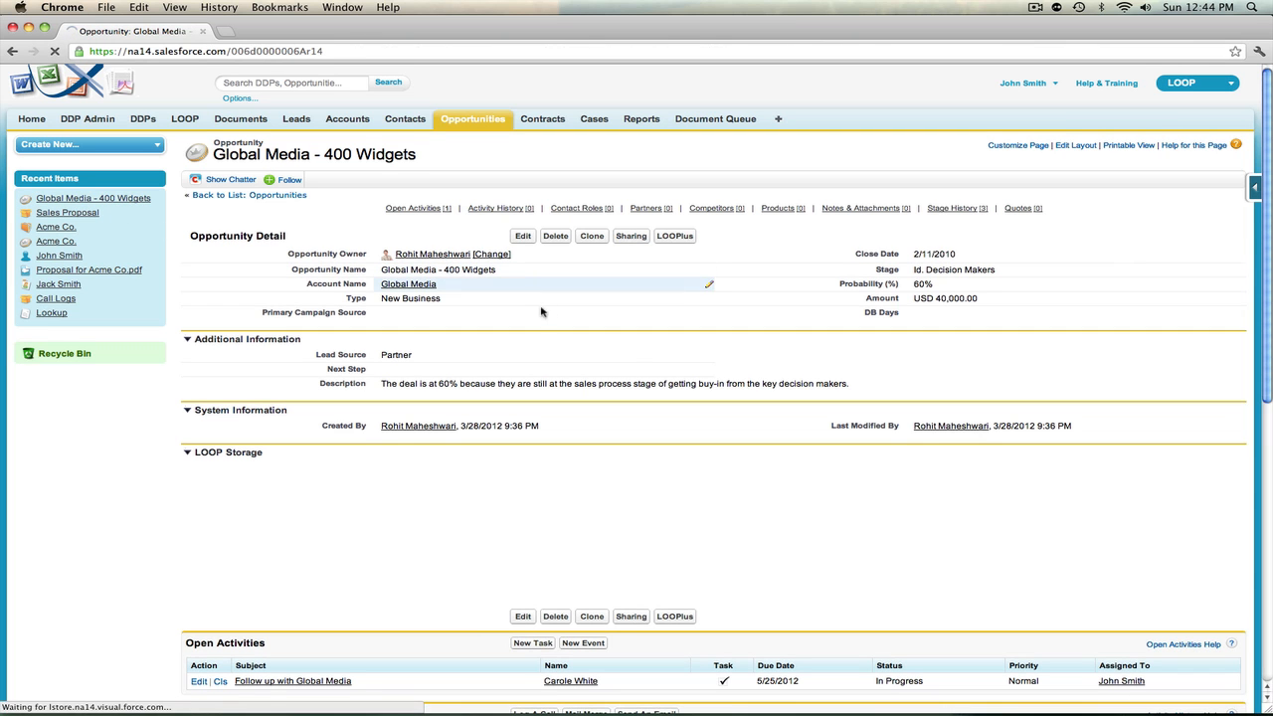
{"action": "scroll", "coordinate": [595, 377], "scroll_direction": "down", "scroll_amount": 1}
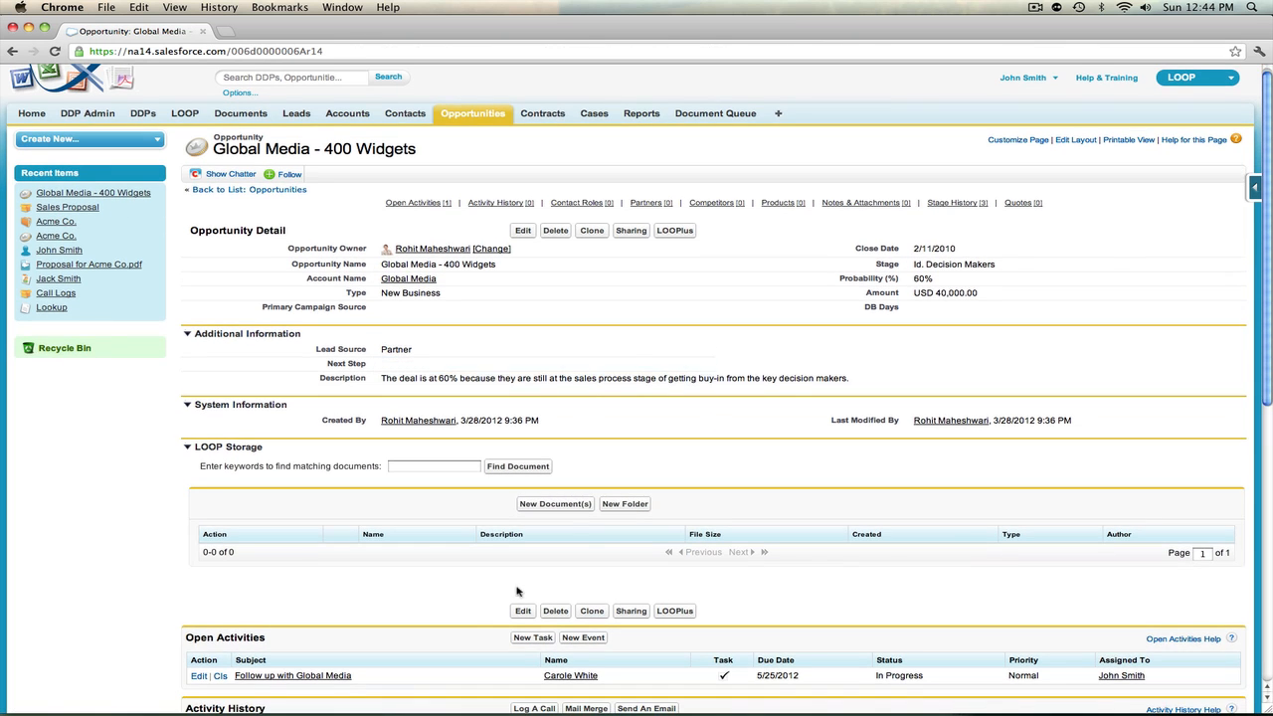
{"action": "scroll", "coordinate": [393, 659], "scroll_direction": "down", "scroll_amount": 2}
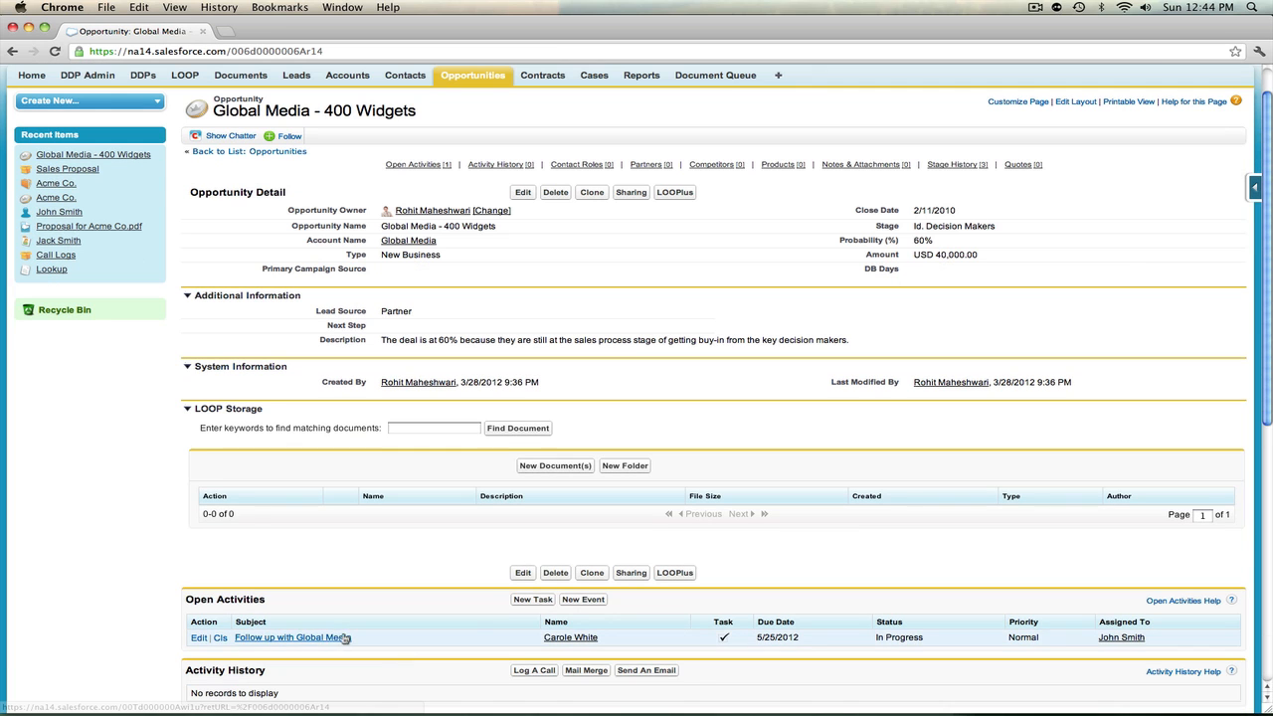